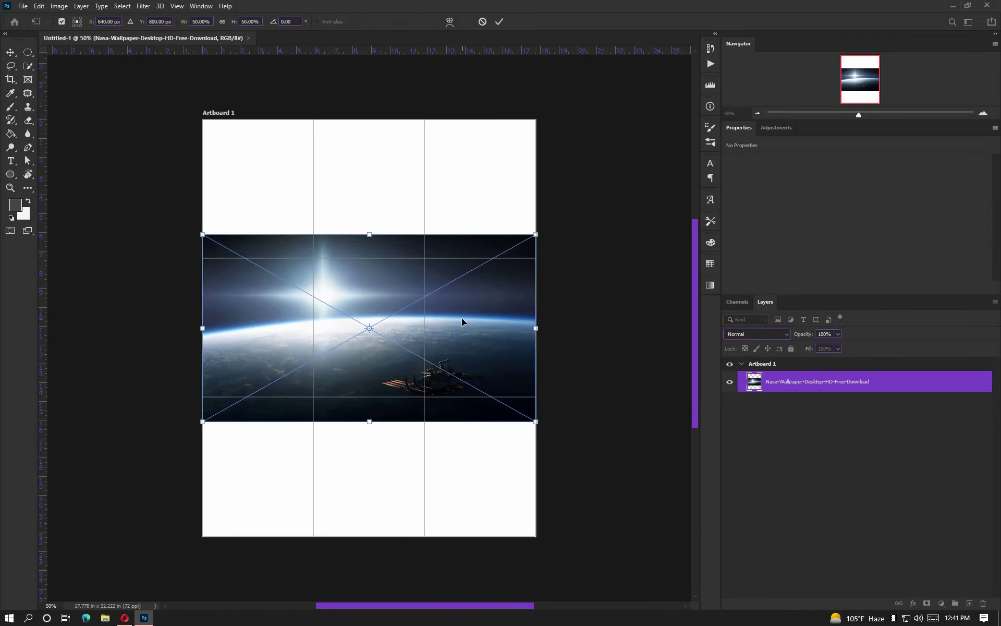
# Enlarge the NASA Earth wallpaper and tilt it about -23° across the portrait artboard.
pyautogui.moveTo(461, 318)
pyautogui.mouseDown()
pyautogui.moveTo(633, 253)
pyautogui.moveTo(572, 227)
pyautogui.mouseUp()
pyautogui.scroll(-5, 572, 228)
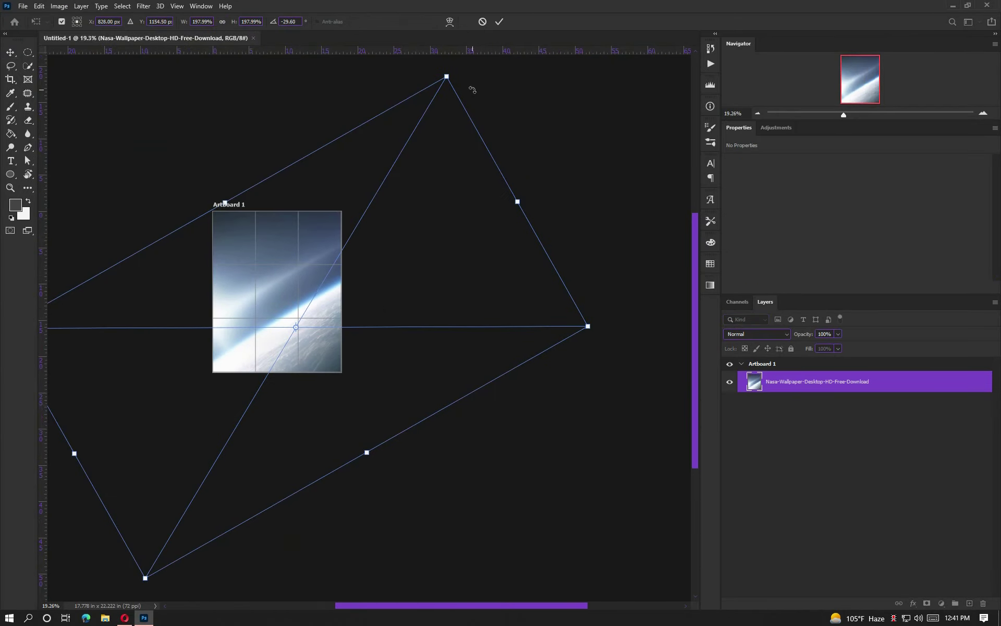
pyautogui.moveTo(471, 89)
pyautogui.mouseDown()
pyautogui.moveTo(375, 282)
pyautogui.moveTo(391, 276)
pyautogui.moveTo(433, 191)
pyautogui.moveTo(378, 206)
pyautogui.mouseUp()
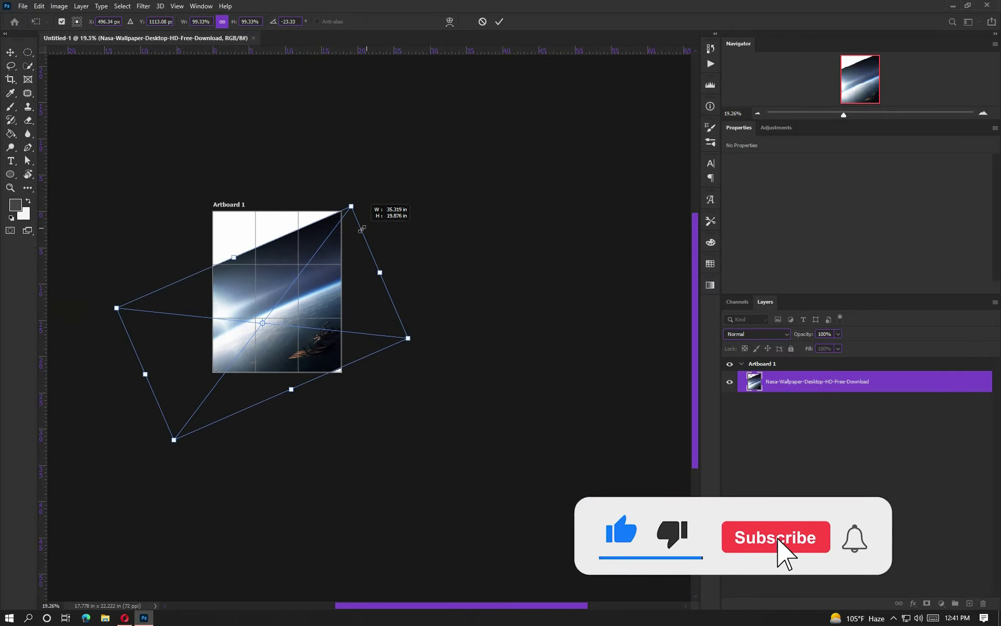
# Commit the wallpaper and outline its blank white top-left corner with the Polygonal Lasso.
pyautogui.click(499, 22)
pyautogui.scroll(3, 243, 238)
pyautogui.press('l')
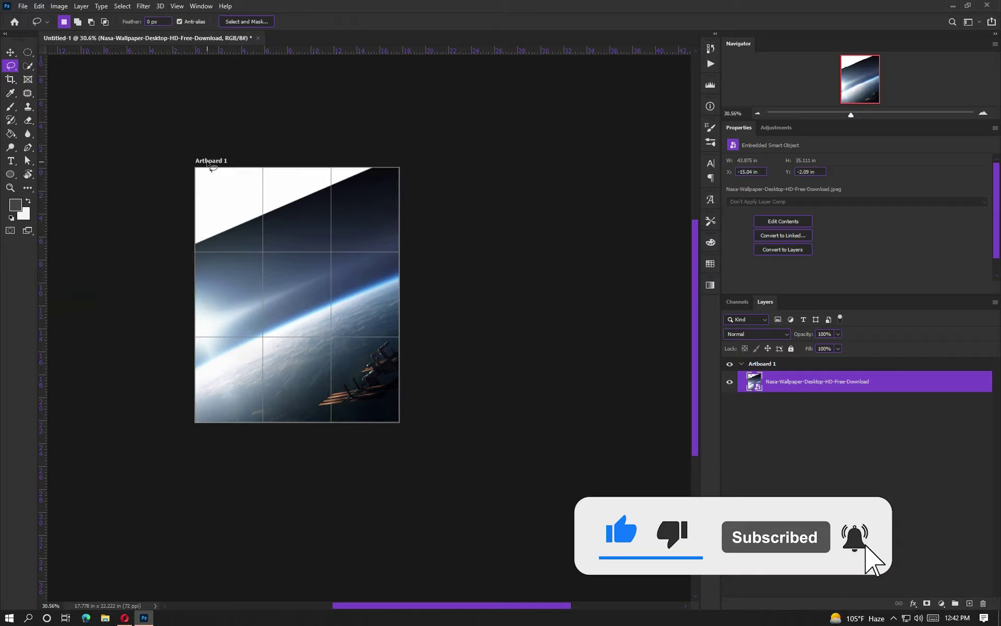
pyautogui.rightClick(10, 66)
pyautogui.click(50, 77)
pyautogui.click(190, 162)
pyautogui.click(387, 167)
pyautogui.click(374, 204)
pyautogui.doubleClick(195, 278)
# Rasterize the wallpaper layer and Content-Aware fill the selected corner with space.
pyautogui.rightClick(359, 182)
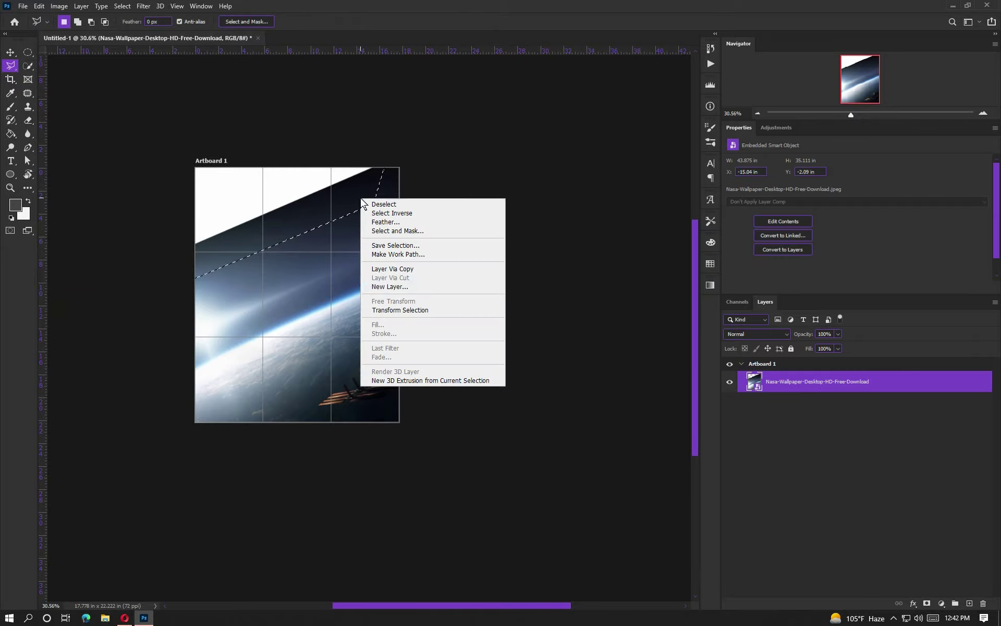
pyautogui.press('e')
pyautogui.click(458, 228)
pyautogui.click(486, 235)
pyautogui.press('m')
pyautogui.rightClick(302, 218)
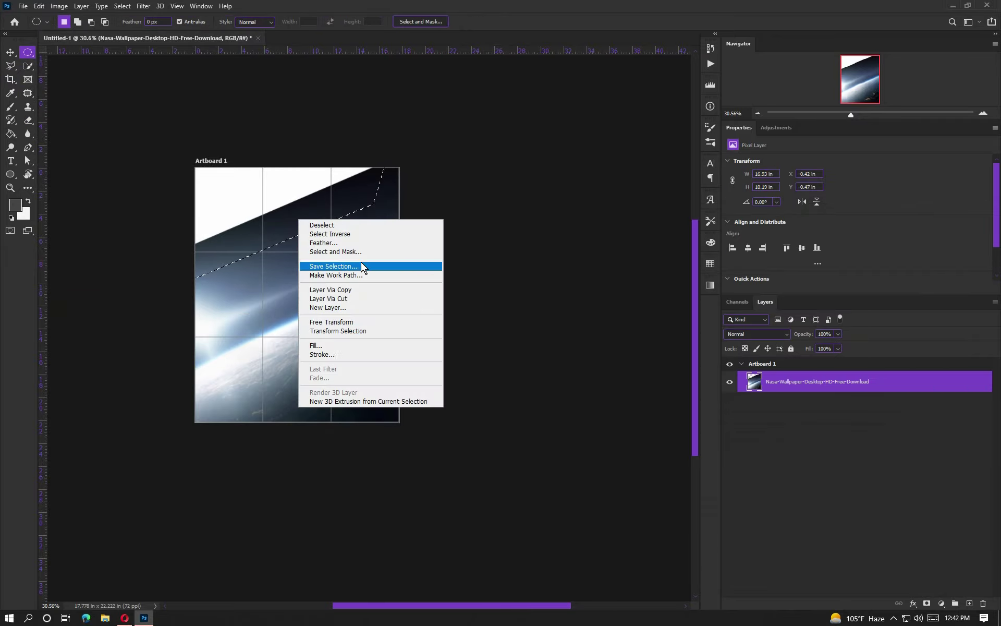
pyautogui.click(334, 347)
pyautogui.press('Return')
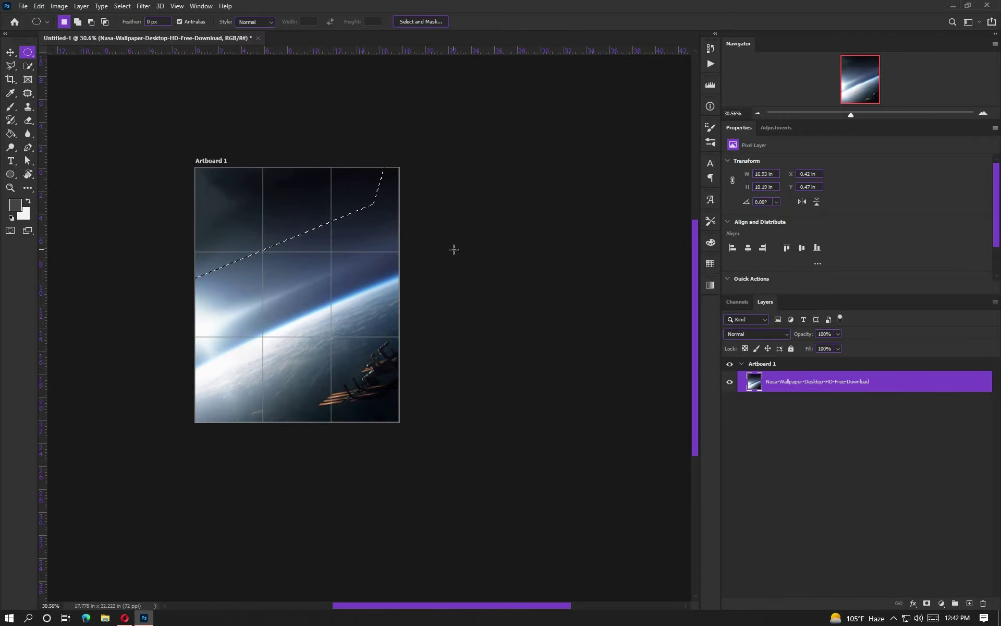
pyautogui.scroll(3, 454, 249)
pyautogui.scroll(-5, 454, 249)
pyautogui.click(23, 6)
# Place CErdVh-893650402 from the manipulations stuff folder, enlarged at the artboard's top.
pyautogui.click(50, 212)
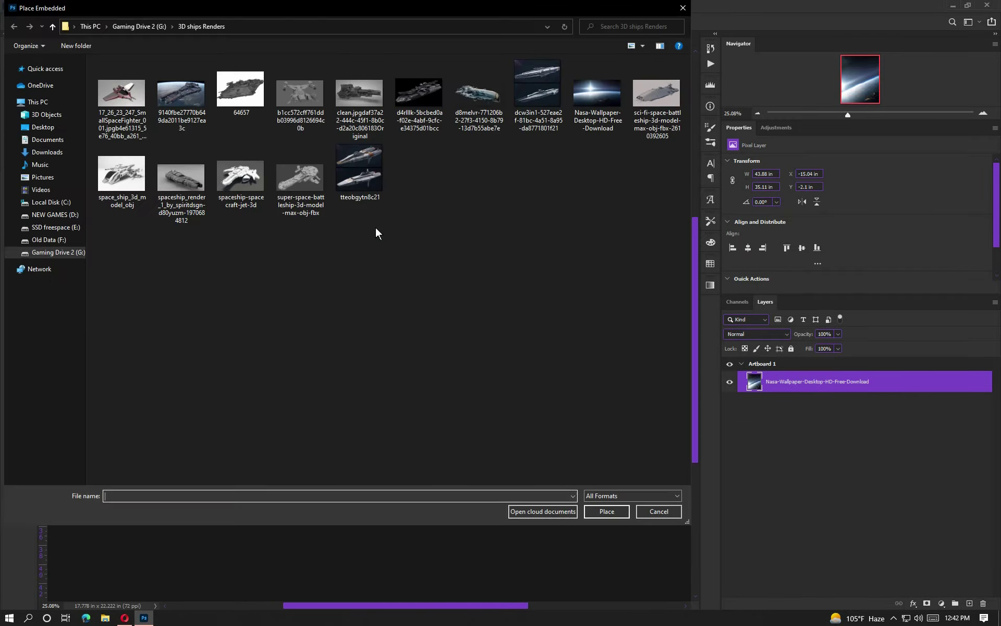
pyautogui.click(43, 127)
pyautogui.doubleClick(286, 94)
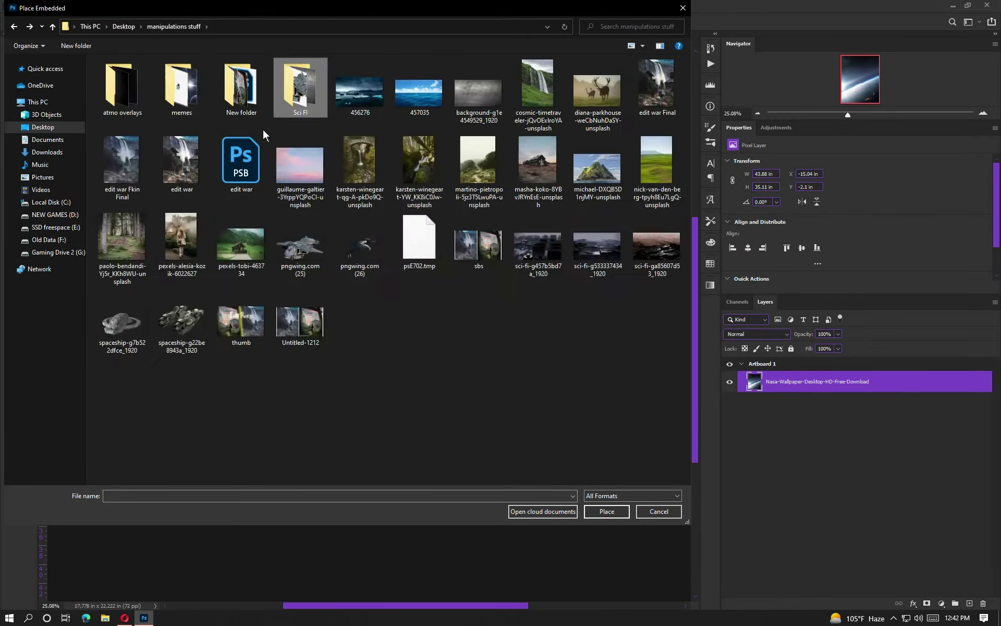
pyautogui.doubleClick(179, 94)
pyautogui.moveTo(403, 242); pyautogui.dragTo(394, 203)
pyautogui.moveTo(507, 147); pyautogui.dragTo(541, 117)
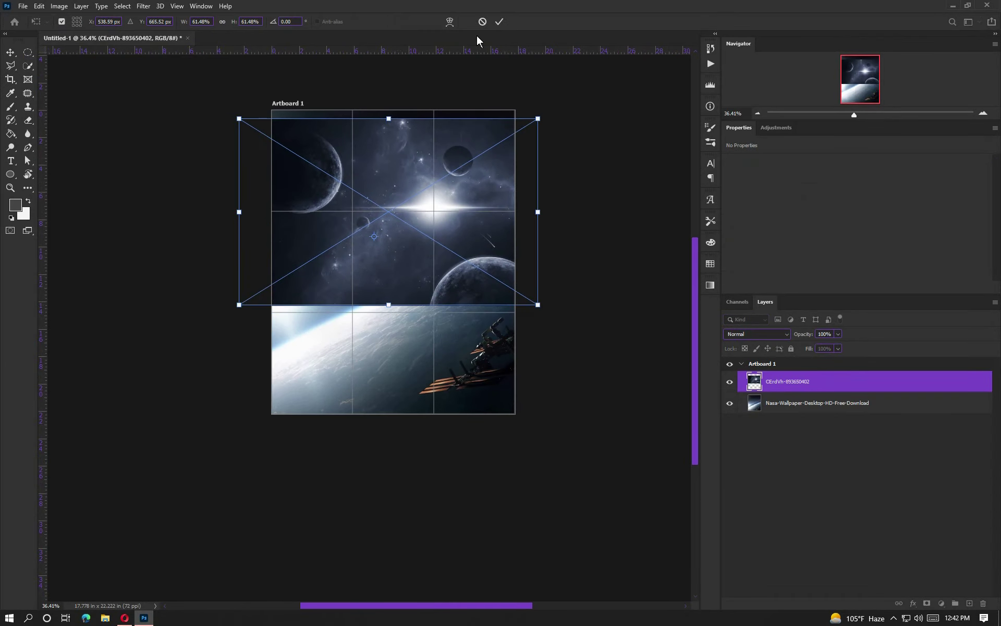
pyautogui.click(500, 22)
# Set the space image to Lighten and mask out its lower part with black brush.
pyautogui.click(757, 334)
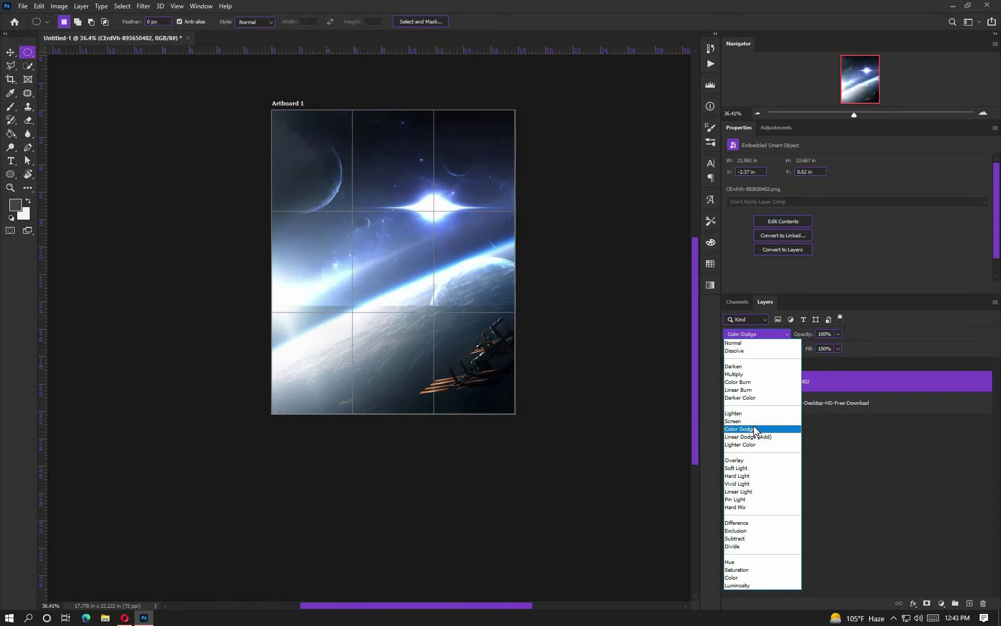
pyautogui.click(752, 414)
pyautogui.click(928, 604)
pyautogui.press('b')
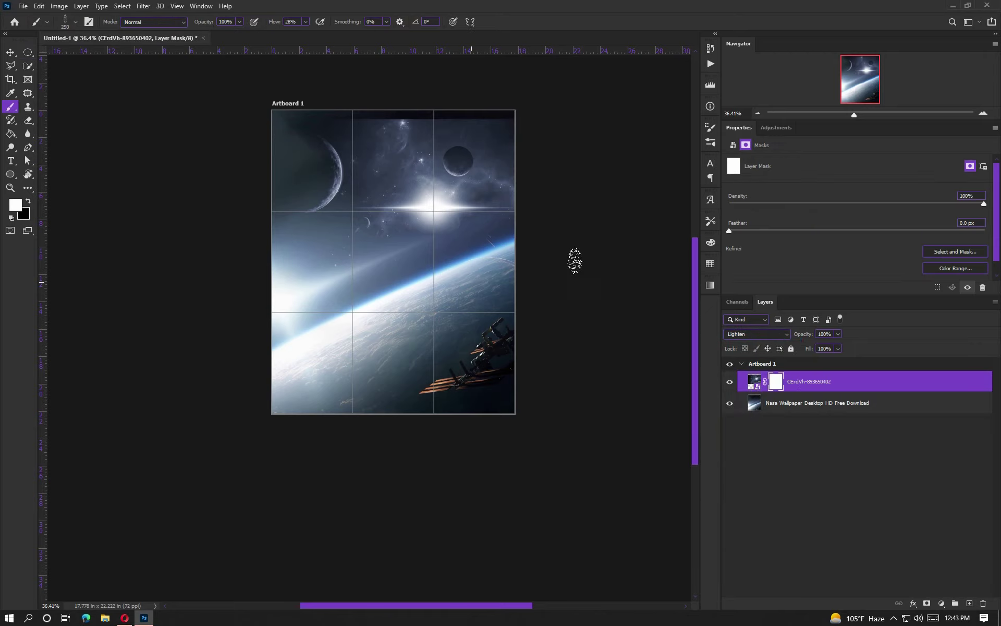
pyautogui.moveTo(292, 125); pyautogui.dragTo(514, 128)
# Rotate the space image to follow the horizon and shift it up-left.
pyautogui.hotkey('ctrl', 't')
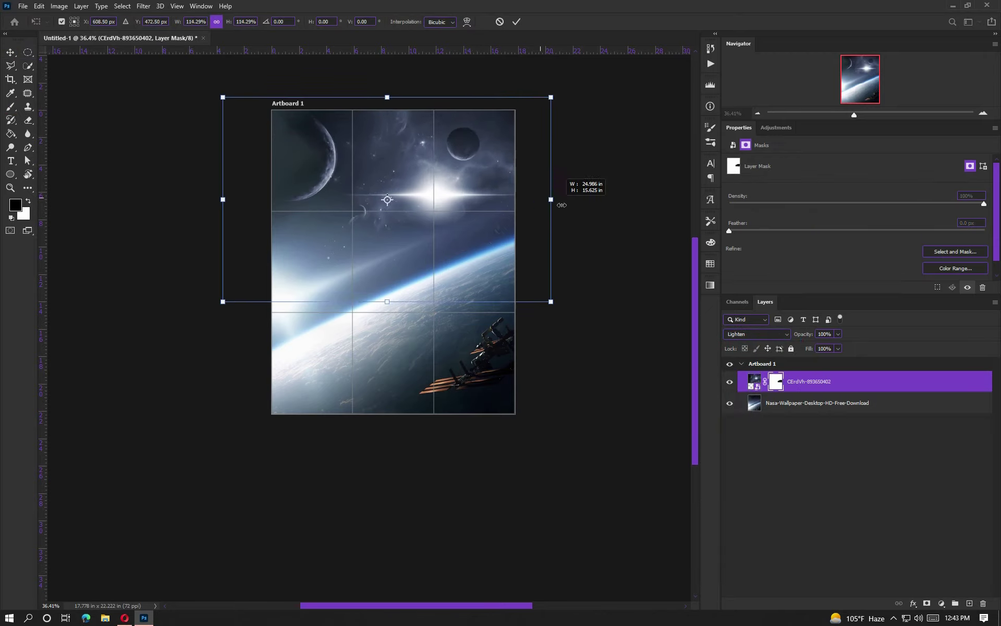
pyautogui.moveTo(577, 226); pyautogui.dragTo(577, 110)
pyautogui.keyDown('alt'); pyautogui.click(569, 129); pyautogui.keyUp('alt')
pyautogui.moveTo(528, 155); pyautogui.dragTo(511, 138)
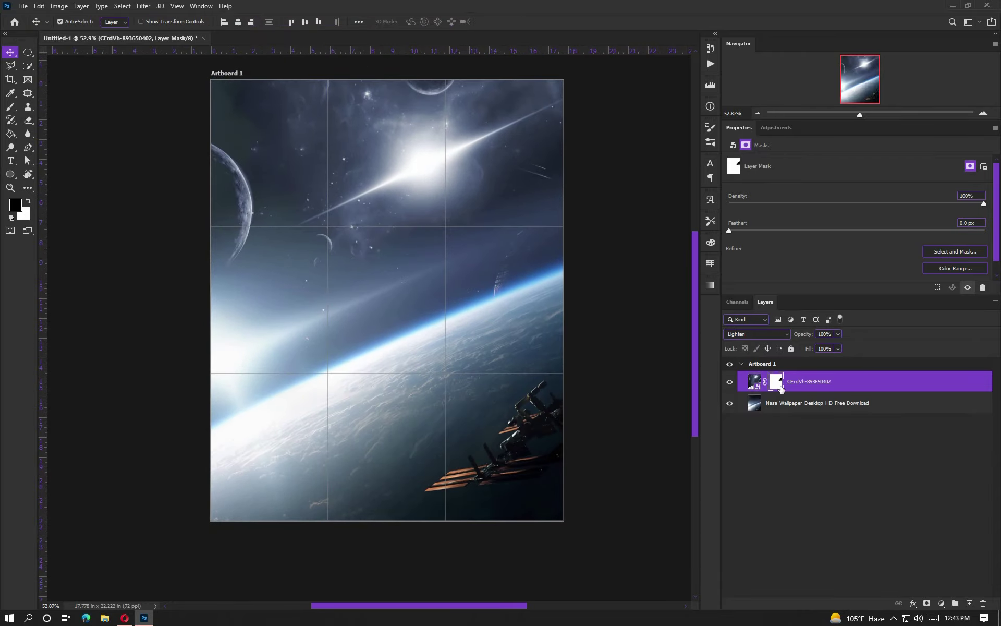
# Place the large spaceship render at about 62%, tilted over Earth.
pyautogui.press('b')
pyautogui.click(23, 6)
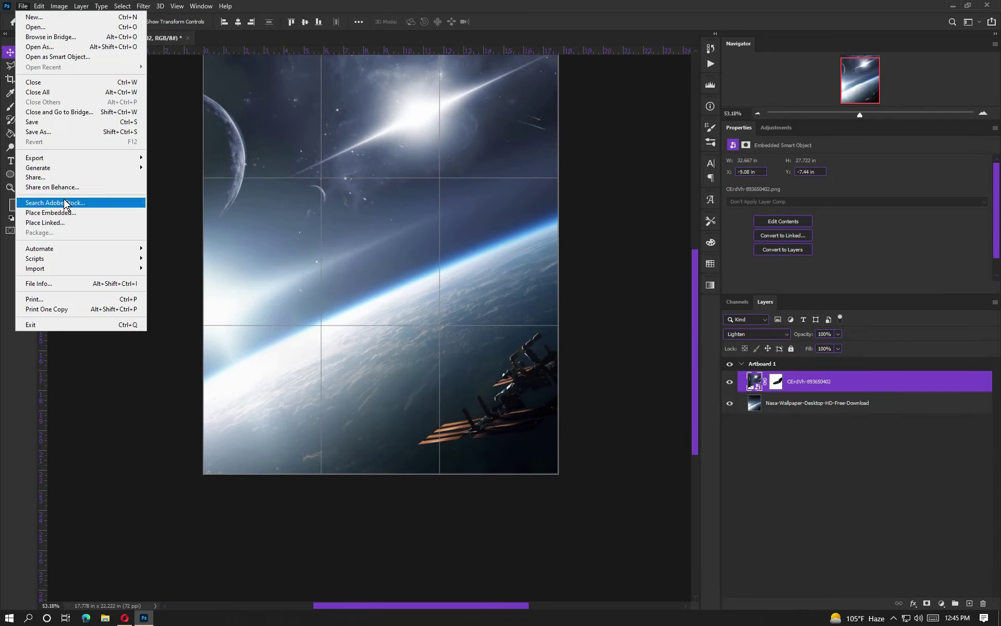
pyautogui.click(67, 201)
pyautogui.click(603, 509)
pyautogui.moveTo(560, 351)
pyautogui.mouseDown()
pyautogui.moveTo(457, 258)
pyautogui.moveTo(470, 239)
pyautogui.mouseUp()
pyautogui.moveTo(407, 269); pyautogui.dragTo(412, 269)
pyautogui.click(500, 21)
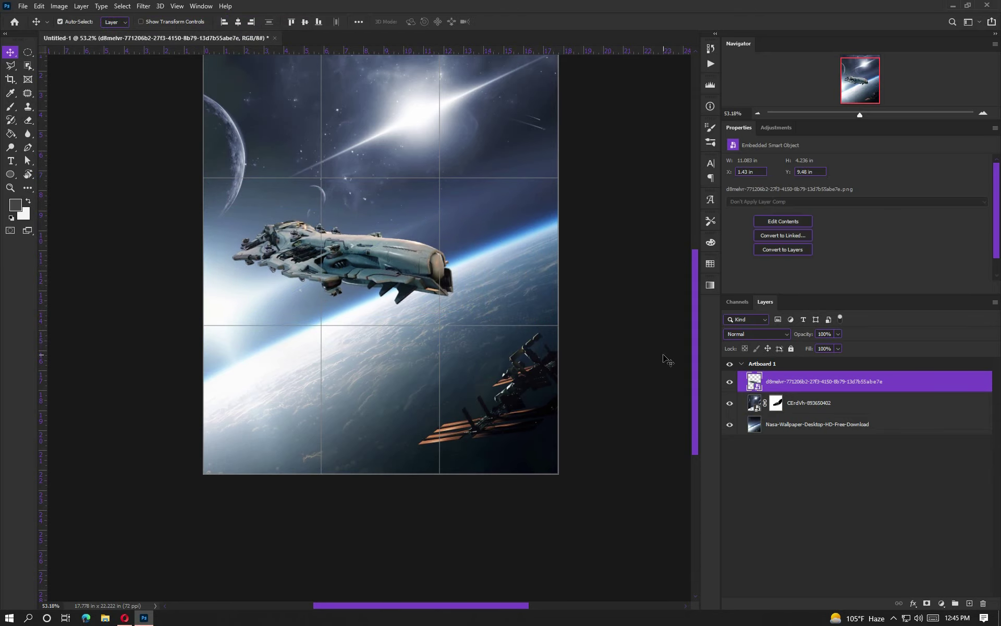
# Add a Color Balance adjustment to tint the spaceship blue, plus a Black & White layer.
pyautogui.click(776, 128)
pyautogui.click(761, 172)
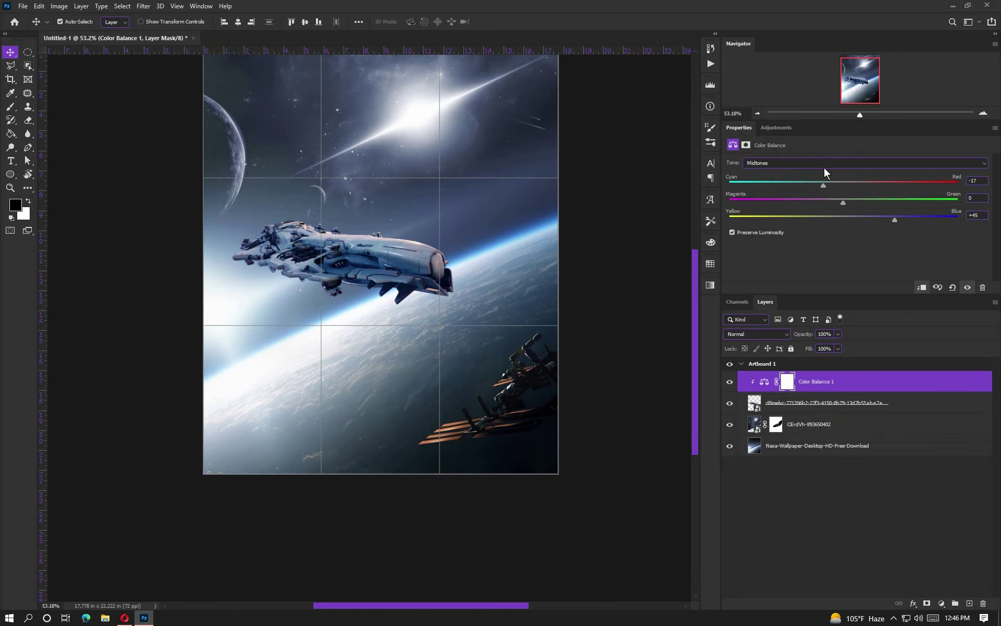
pyautogui.click(941, 603)
pyautogui.click(939, 524)
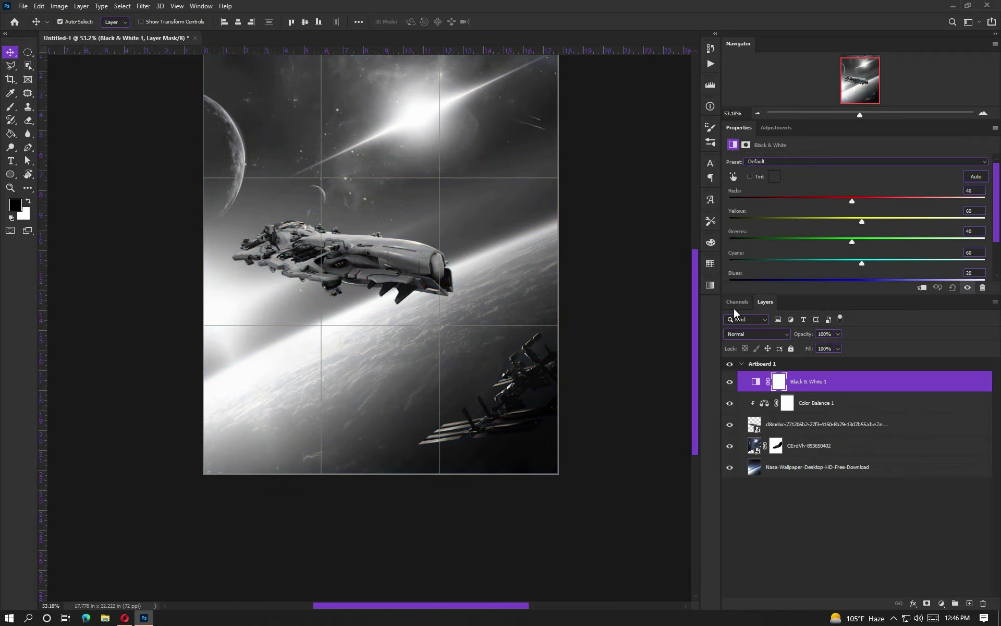
pyautogui.click(863, 409)
pyautogui.click(23, 6)
pyautogui.click(47, 214)
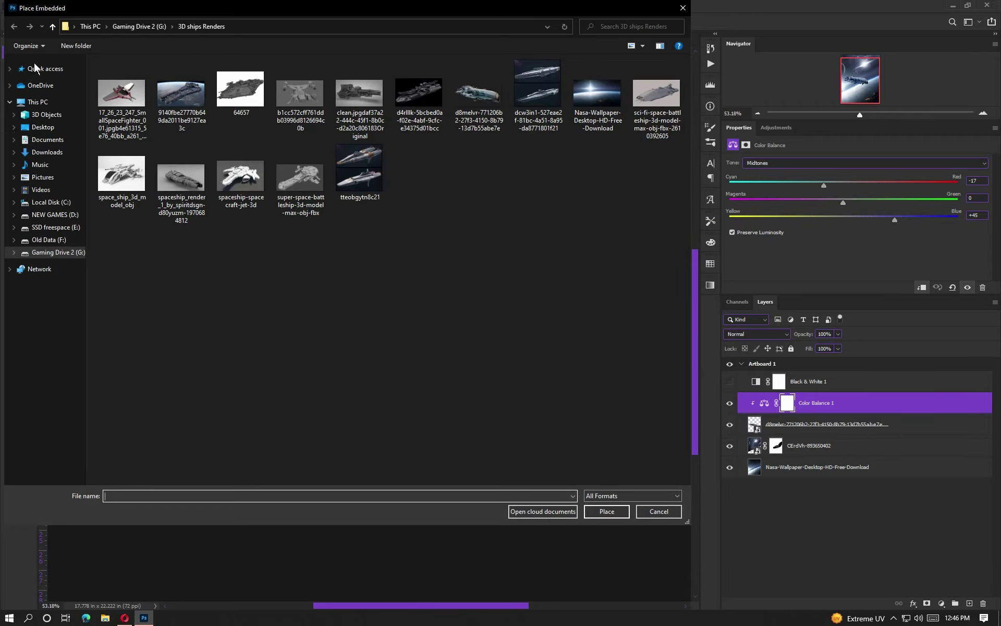
# Place the pngwing.com (26) ship, shrunk and moved below-left of the capital ship.
pyautogui.click(43, 126)
pyautogui.doubleClick(125, 89)
pyautogui.doubleClick(302, 85)
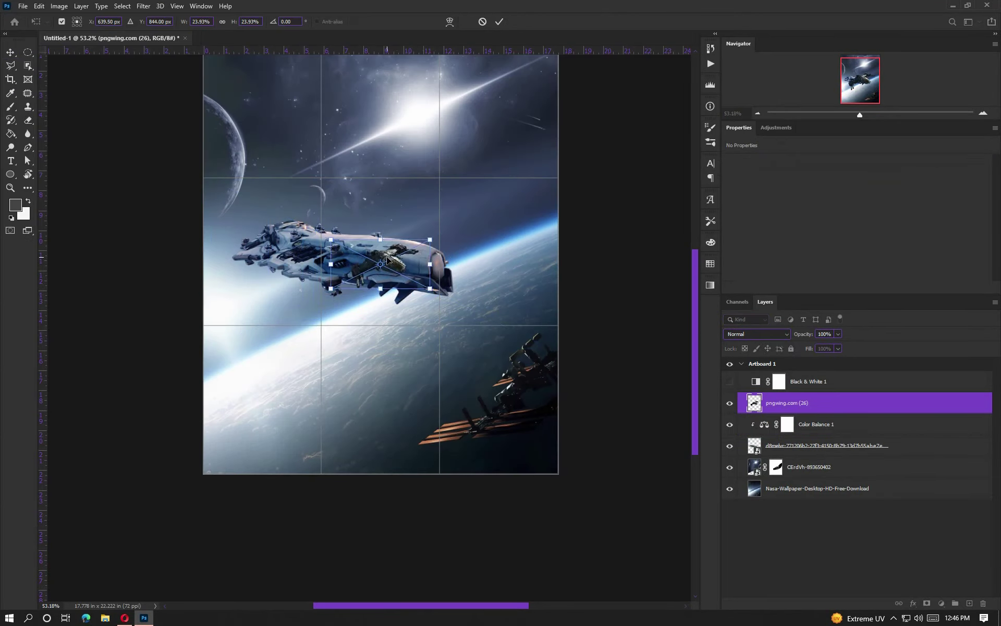
pyautogui.moveTo(388, 259)
pyautogui.mouseDown()
pyautogui.moveTo(294, 298)
pyautogui.moveTo(339, 334)
pyautogui.mouseUp()
pyautogui.press('Return')
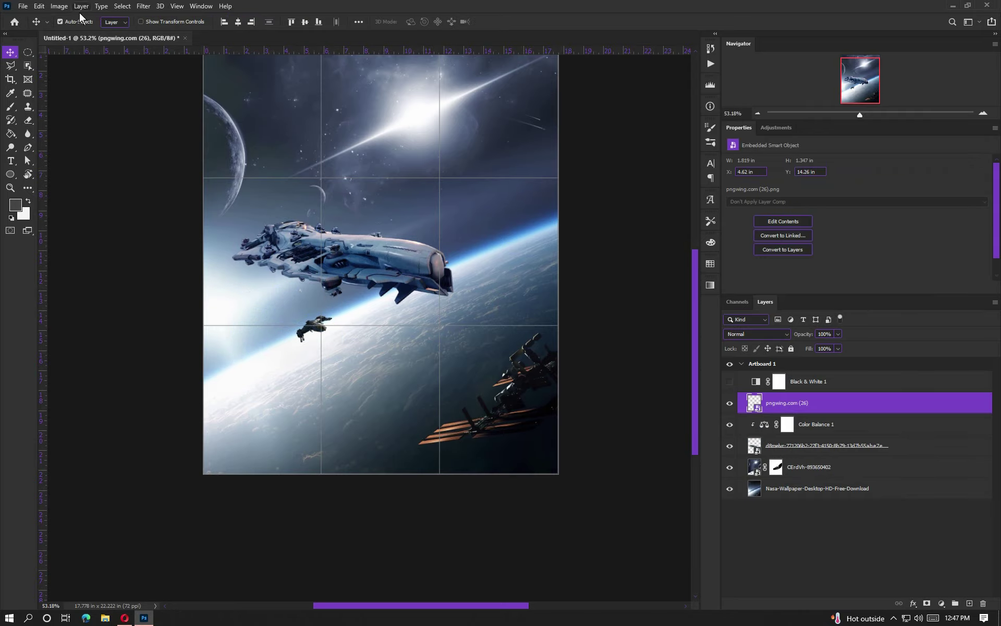
# Place the pngwing.com (25) ship flipped horizontally, shrunk, above the capital ship.
pyautogui.click(23, 6)
pyautogui.click(47, 209)
pyautogui.doubleClick(180, 89)
pyautogui.rightClick(372, 257)
pyautogui.click(386, 422)
pyautogui.moveTo(524, 337); pyautogui.dragTo(339, 246)
pyautogui.moveTo(328, 240); pyautogui.dragTo(433, 178)
pyautogui.press('Return')
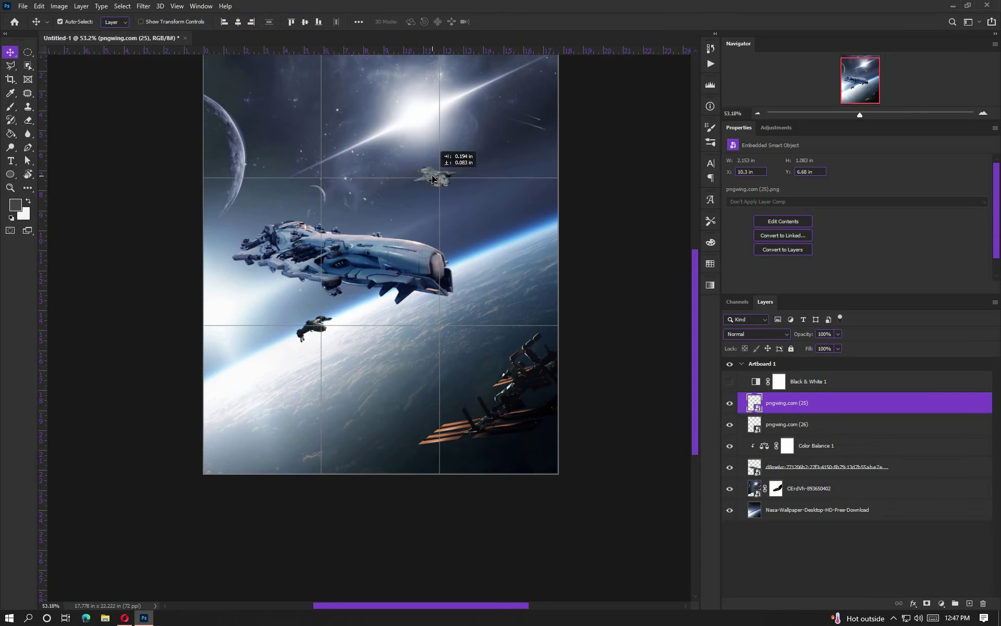
# Rotate and skew the small upper ship, then zoom out to the whole artboard.
pyautogui.scroll(3, 445, 184)
pyautogui.hotkey('ctrl', 't')
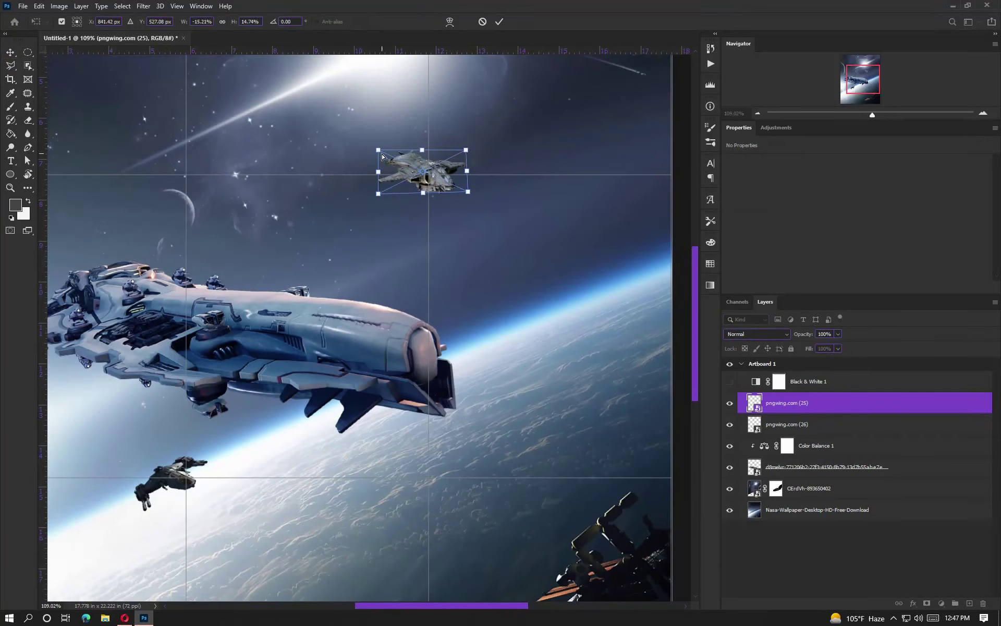
pyautogui.moveTo(363, 152); pyautogui.dragTo(354, 146)
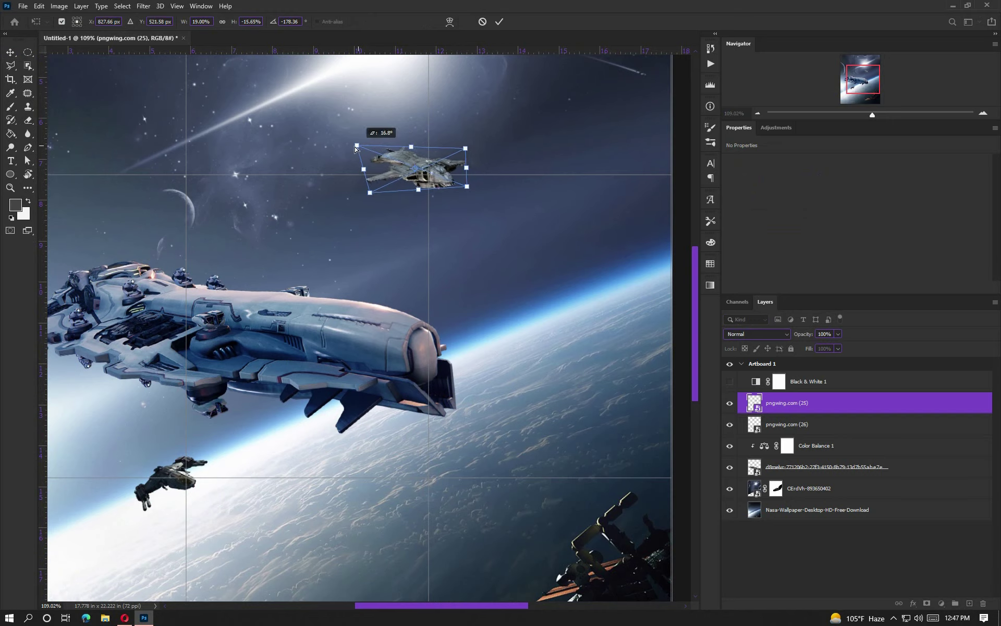
pyautogui.moveTo(466, 149); pyautogui.dragTo(471, 147)
pyautogui.press('Return')
pyautogui.hotkey('ctrl', '0')
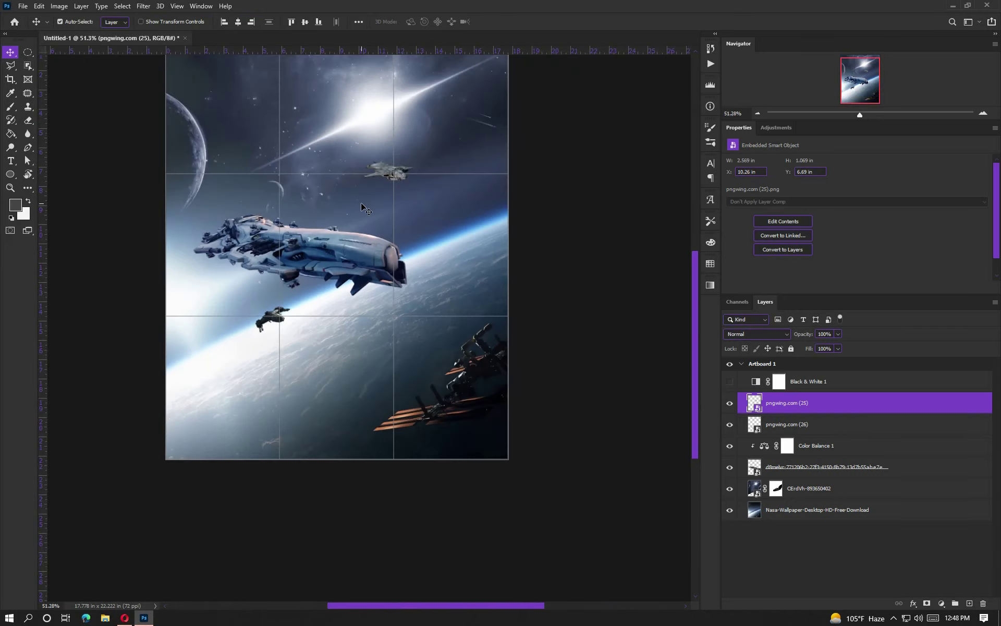
pyautogui.click(23, 6)
pyautogui.click(44, 205)
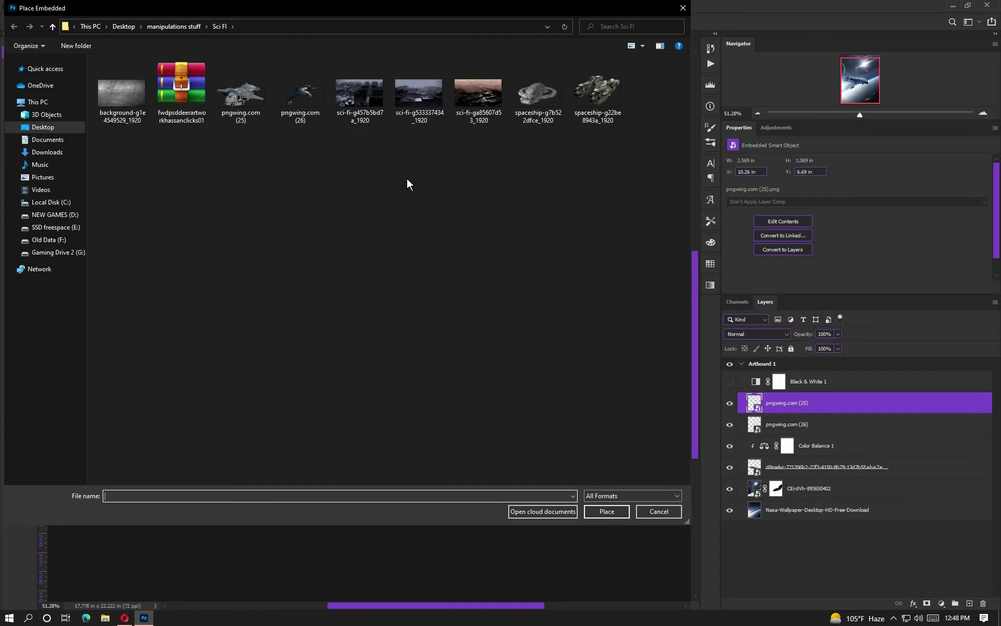
# Cancel the placement and Alt-drag a duplicate of the small ship to the right.
pyautogui.click(652, 511)
pyautogui.scroll(3, 249, 245)
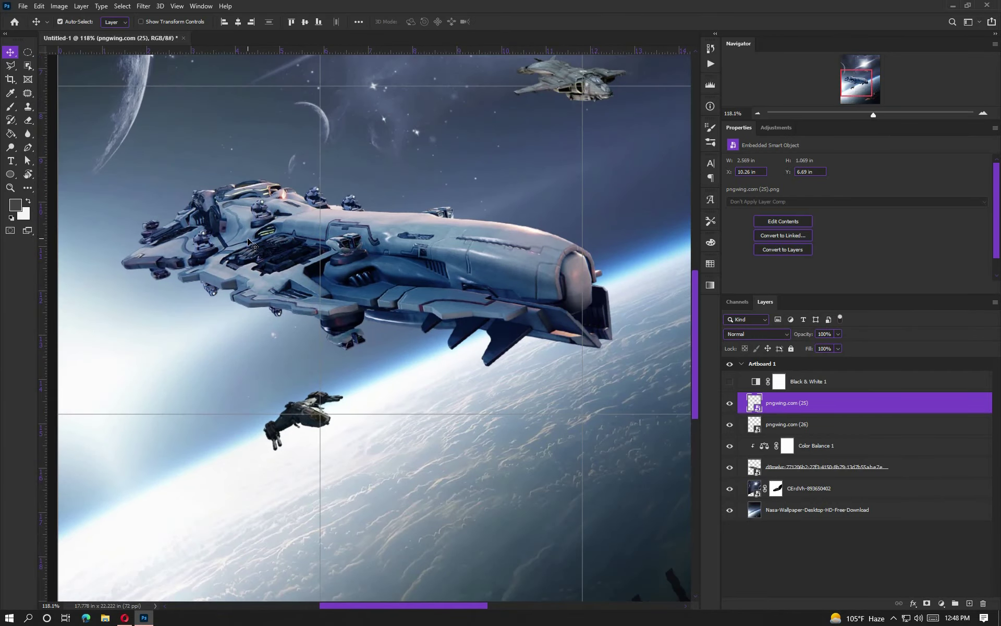
pyautogui.scroll(-1, 249, 237)
pyautogui.scroll(-3, 219, 188)
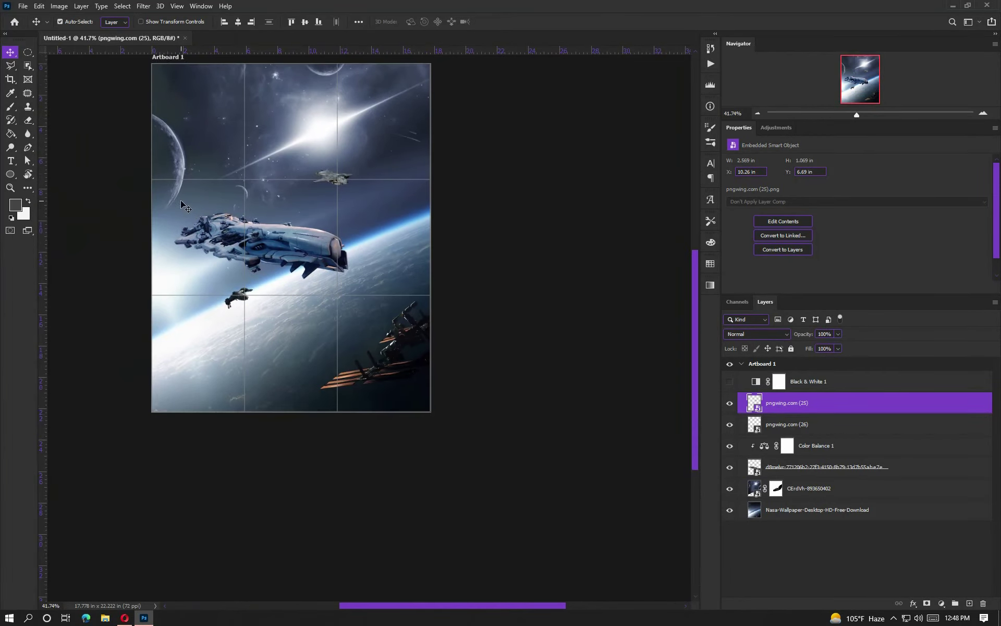
pyautogui.scroll(1, 183, 138)
pyautogui.moveTo(298, 339)
pyautogui.mouseDown()
pyautogui.moveTo(412, 336)
pyautogui.moveTo(463, 352)
pyautogui.mouseUp()
pyautogui.hotkey('ctrl', 't')
pyautogui.click(499, 21)
# Move the original small ship upward and a duplicate down to the lower left.
pyautogui.moveTo(306, 342)
pyautogui.mouseDown()
pyautogui.moveTo(287, 212)
pyautogui.moveTo(308, 215)
pyautogui.mouseUp()
pyautogui.press('Return')
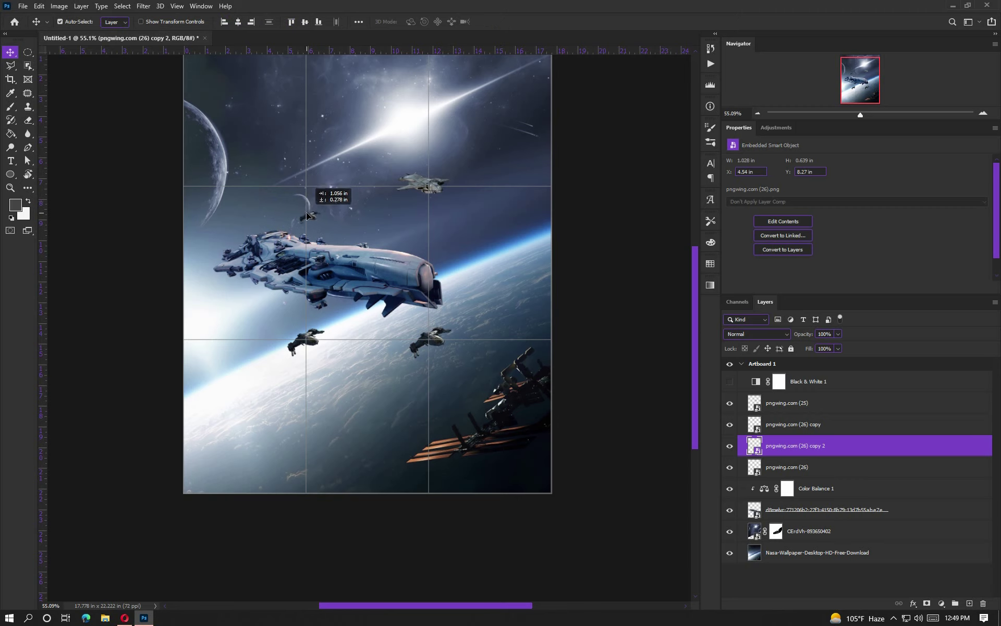
pyautogui.moveTo(347, 213); pyautogui.dragTo(219, 401)
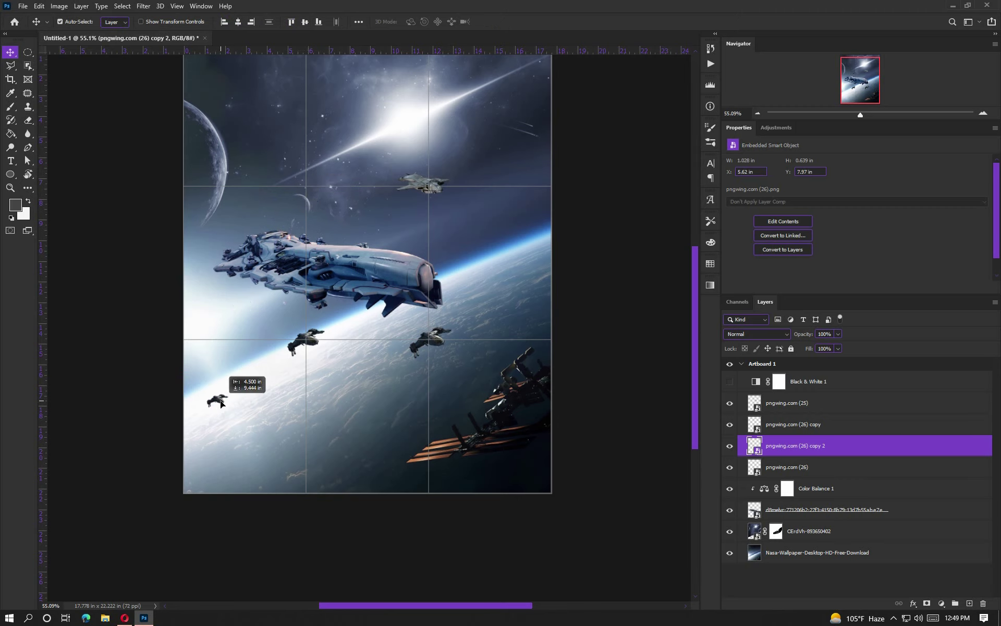
pyautogui.hotkey('ctrl', 't')
pyautogui.press('Return')
pyautogui.click(787, 402)
# Group the four small-ship layers and clip a copy of Color Balance 1 to the group.
pyautogui.keyDown('shift'); pyautogui.click(788, 467); pyautogui.keyUp('shift')
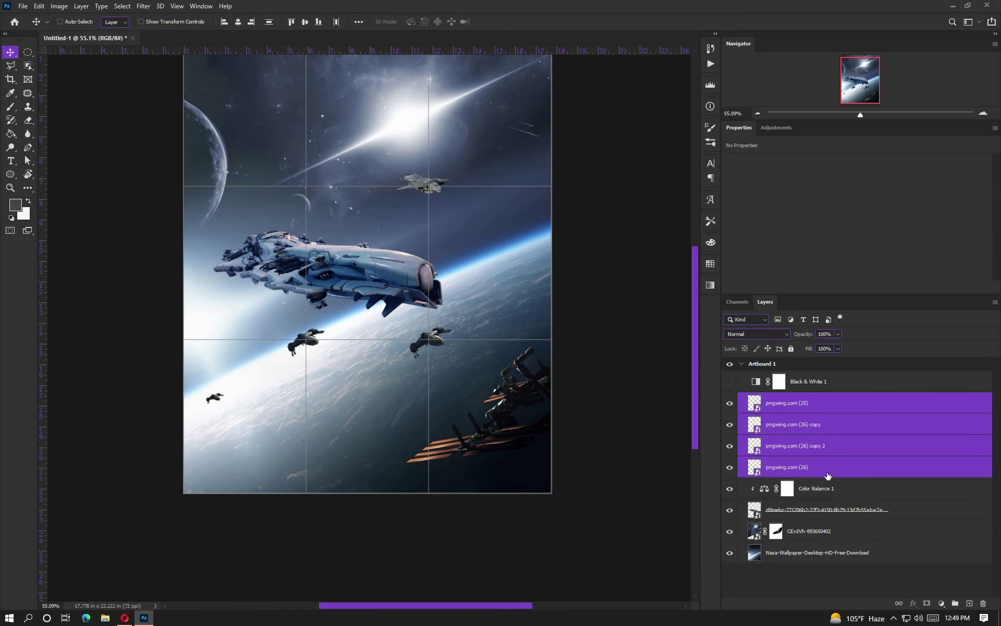
pyautogui.hotkey('ctrl', 'g')
pyautogui.click(816, 437)
pyautogui.moveTo(764, 437); pyautogui.dragTo(755, 410)
pyautogui.hotkey('ctrl', 'alt', 'g')
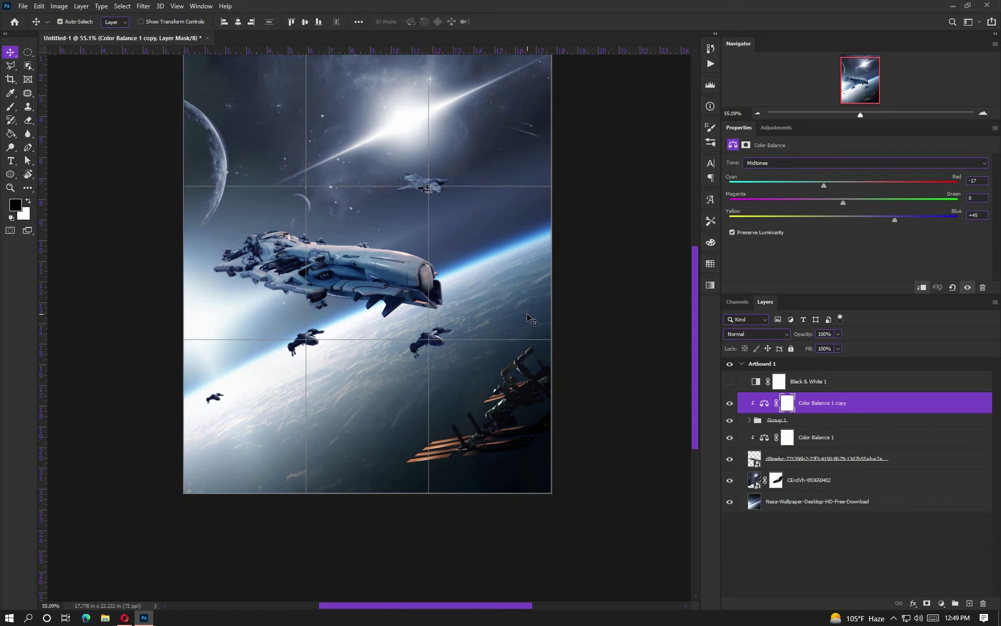
pyautogui.scroll(-2, 503, 313)
pyautogui.scroll(1, 359, 297)
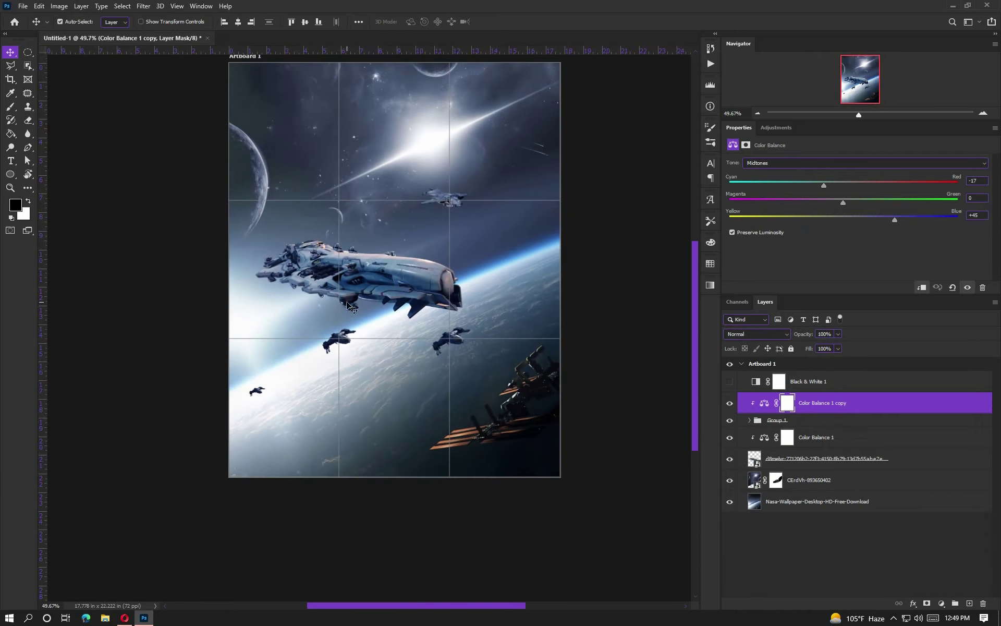
# Place the spaceship-g22be8943a_1920 image as an embedded layer.
pyautogui.click(22, 6)
pyautogui.click(58, 219)
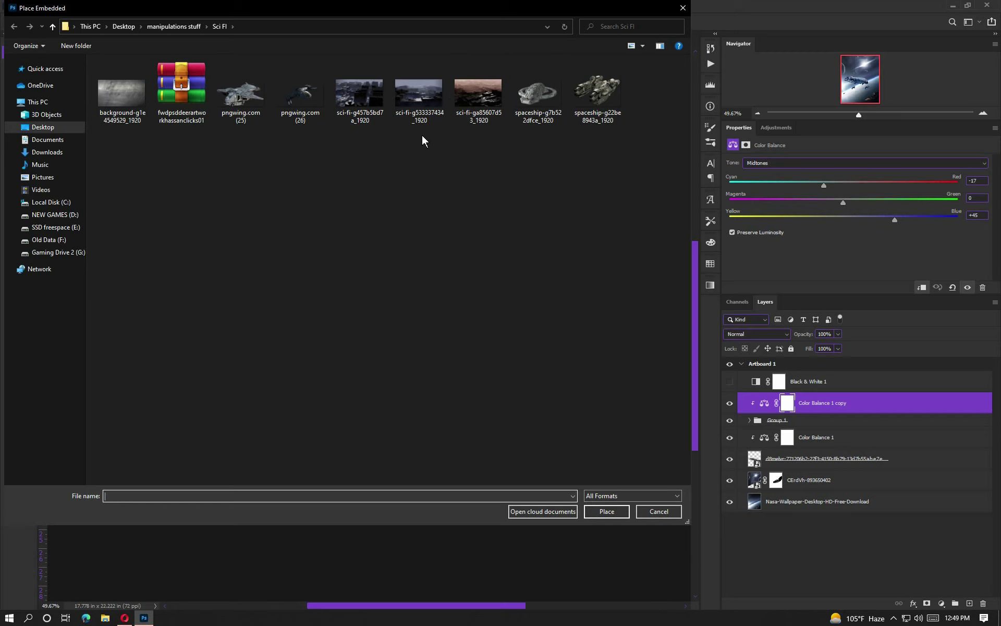
pyautogui.doubleClick(310, 108)
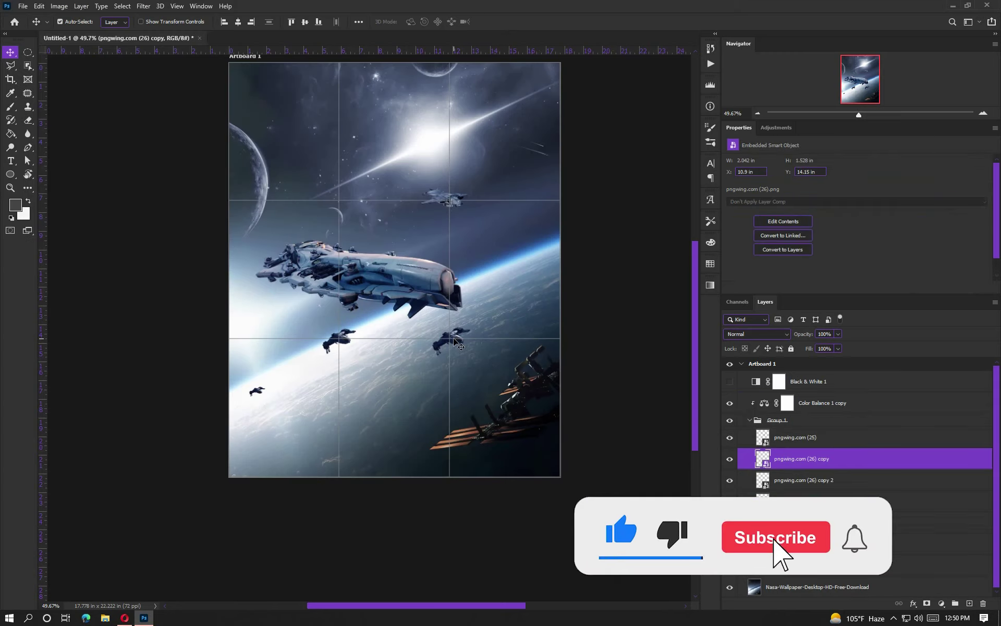
pyautogui.click(23, 6)
pyautogui.click(55, 213)
pyautogui.doubleClick(240, 99)
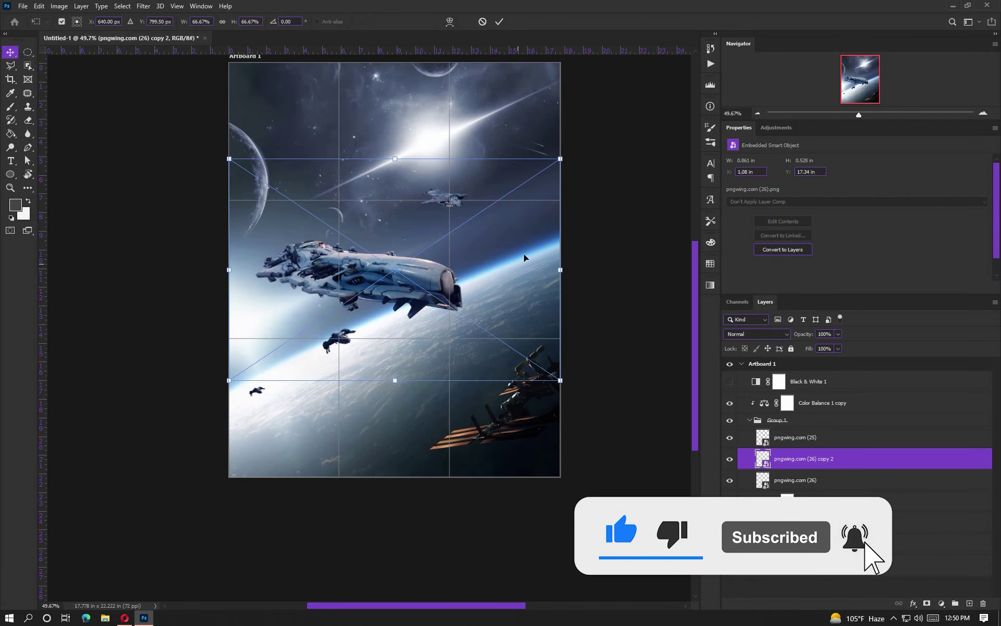
# Shrink and tilt the spaceship-g22be8943a_1920 cluster beneath the capital ship.
pyautogui.moveTo(523, 254)
pyautogui.mouseDown()
pyautogui.moveTo(428, 318)
pyautogui.moveTo(470, 380)
pyautogui.moveTo(408, 381)
pyautogui.mouseUp()
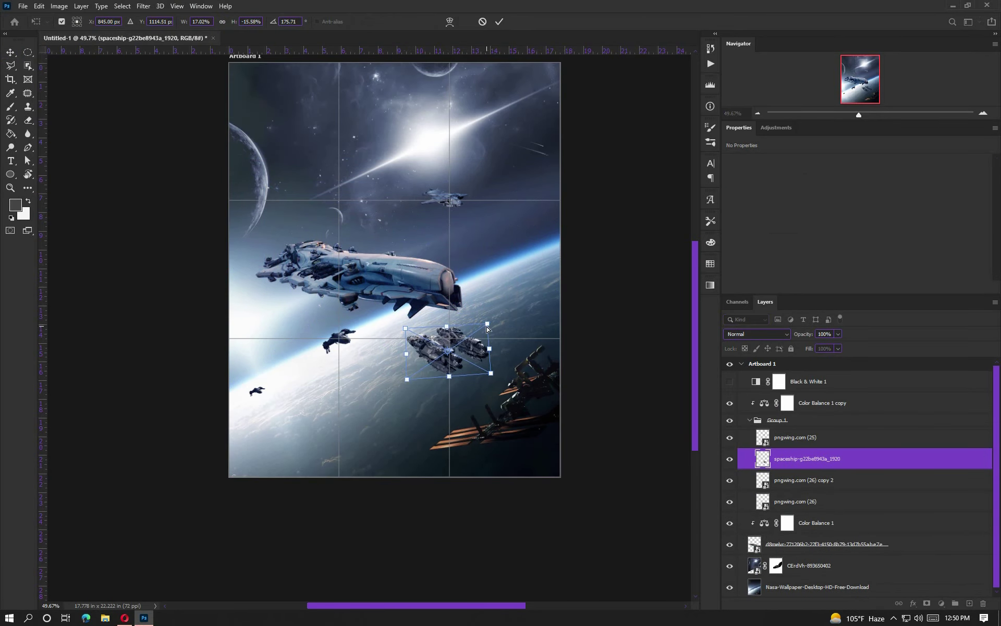
pyautogui.moveTo(487, 328); pyautogui.dragTo(488, 368)
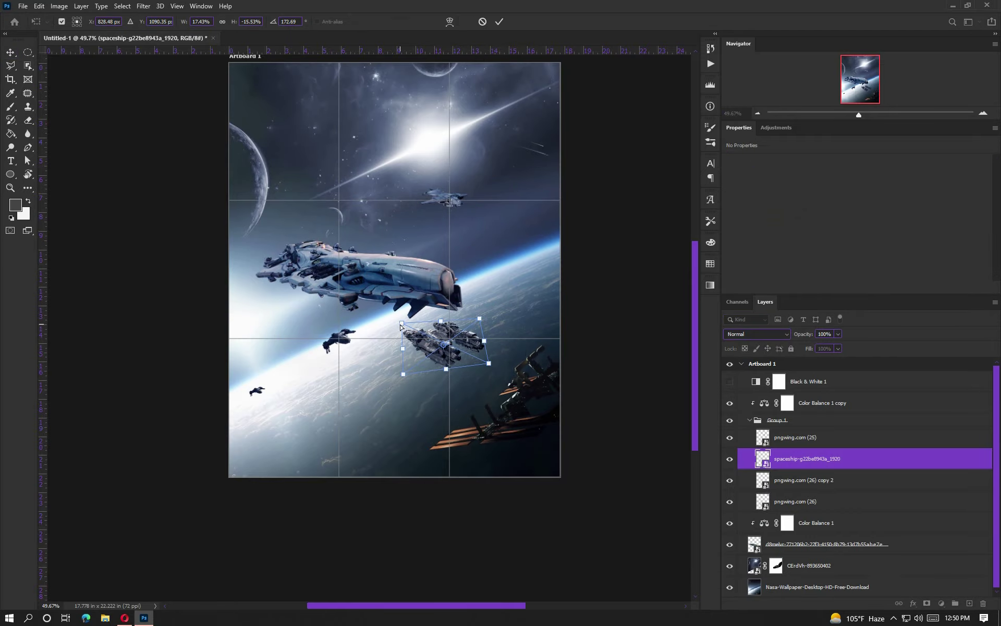
pyautogui.click(499, 22)
pyautogui.scroll(3, 459, 339)
pyautogui.scroll(-2, 444, 316)
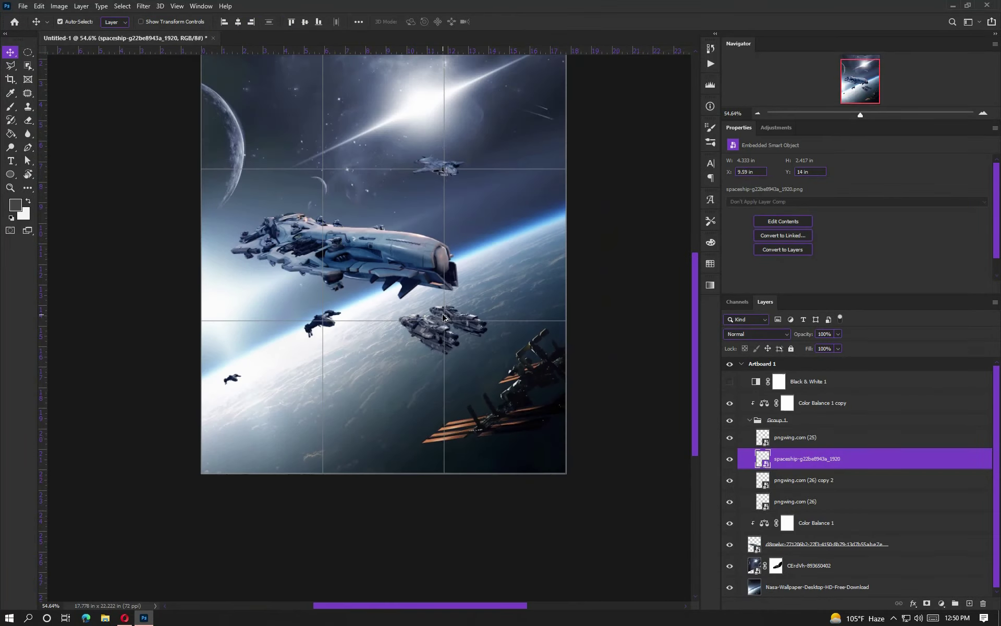
# Enlarge the capital ship to about 133%, stretching it left and up.
pyautogui.click(444, 316)
pyautogui.hotkey('ctrl', 't')
pyautogui.moveTo(472, 250)
pyautogui.mouseDown()
pyautogui.moveTo(548, 251)
pyautogui.moveTo(519, 138)
pyautogui.mouseUp()
# Enlarge and distort the d8melvr capital ship by dragging its transform corners.
pyautogui.scroll(-3, 548, 252)
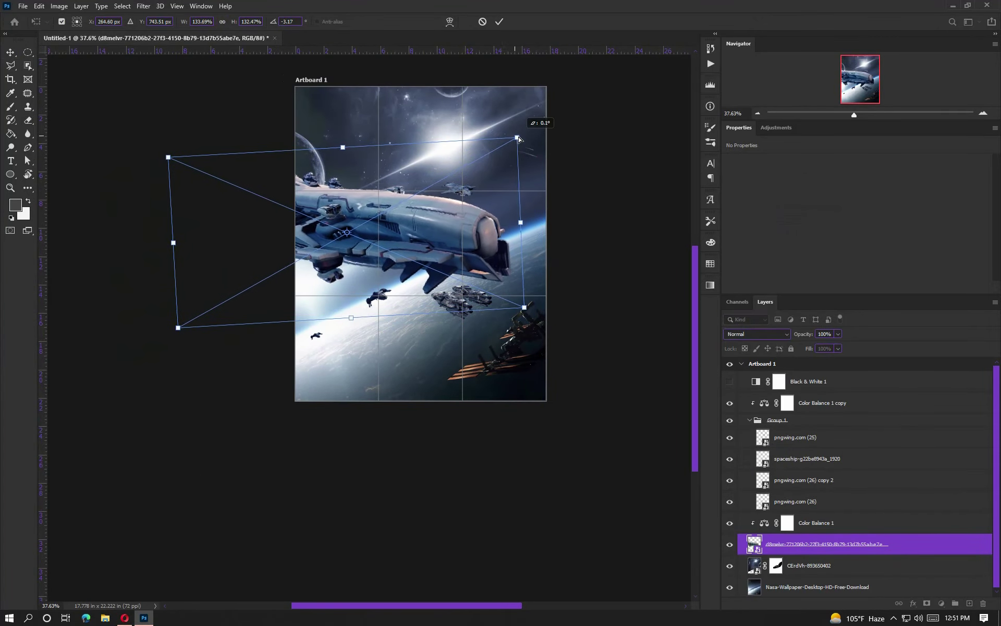
pyautogui.moveTo(168, 157); pyautogui.dragTo(180, 154)
pyautogui.moveTo(178, 327); pyautogui.dragTo(136, 339)
pyautogui.moveTo(519, 139); pyautogui.dragTo(548, 137)
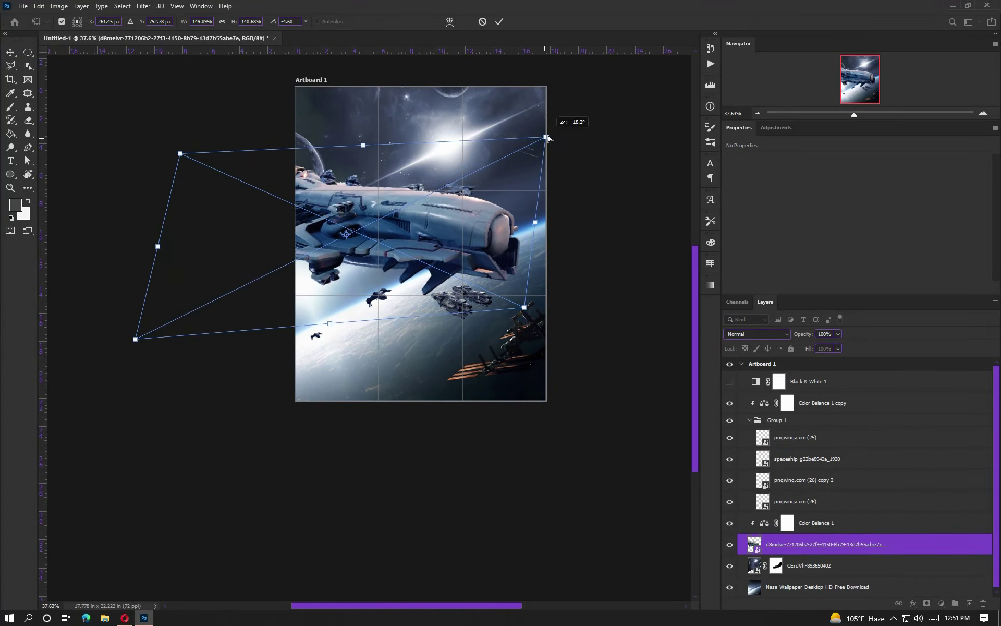
pyautogui.moveTo(524, 307); pyautogui.dragTo(537, 292)
pyautogui.moveTo(180, 153); pyautogui.dragTo(209, 155)
pyautogui.moveTo(545, 137); pyautogui.dragTo(569, 138)
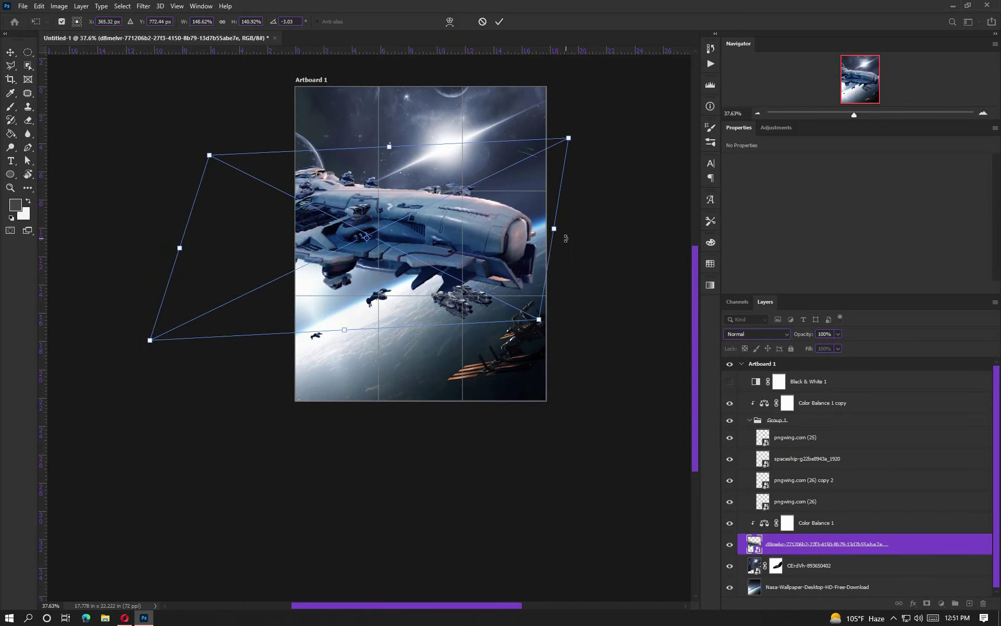
pyautogui.moveTo(553, 230); pyautogui.dragTo(513, 230)
pyautogui.click(499, 21)
# Rotate the top small pngwing ship with a free transform.
pyautogui.scroll(3, 394, 274)
pyautogui.click(360, 302)
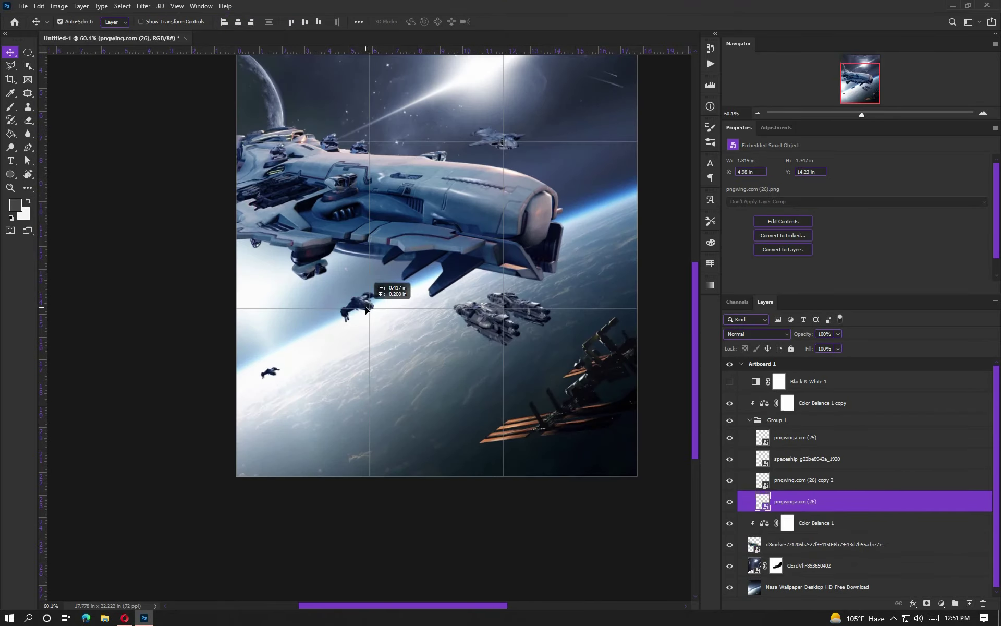
pyautogui.click(499, 274)
pyautogui.click(496, 138)
pyautogui.hotkey('ctrl', 't')
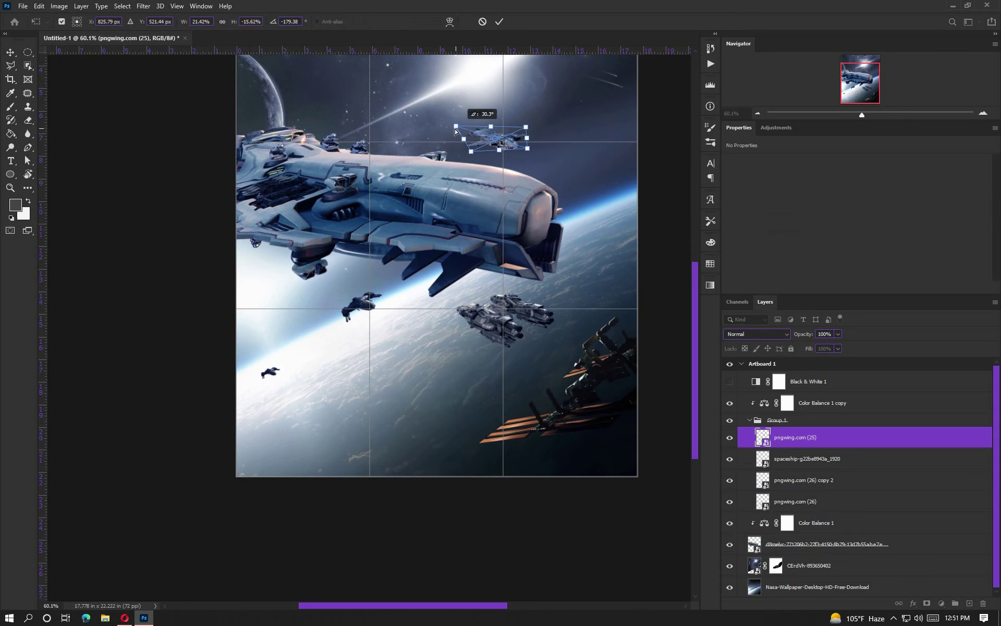
pyautogui.click(499, 22)
# Duplicate the lower-left small ship up under the capital ship.
pyautogui.scroll(-3, 428, 298)
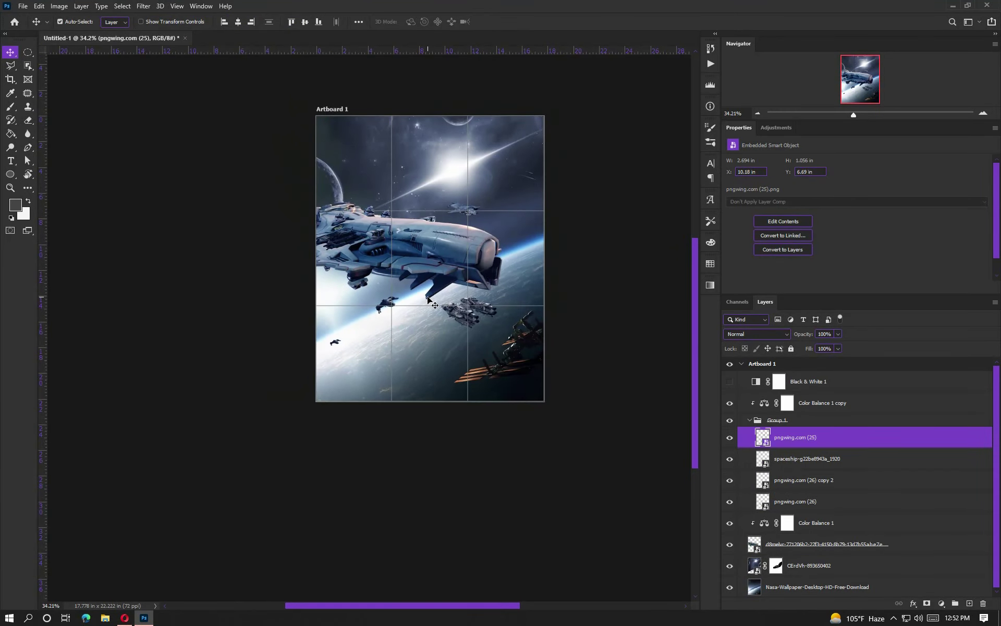
pyautogui.scroll(4, 345, 291)
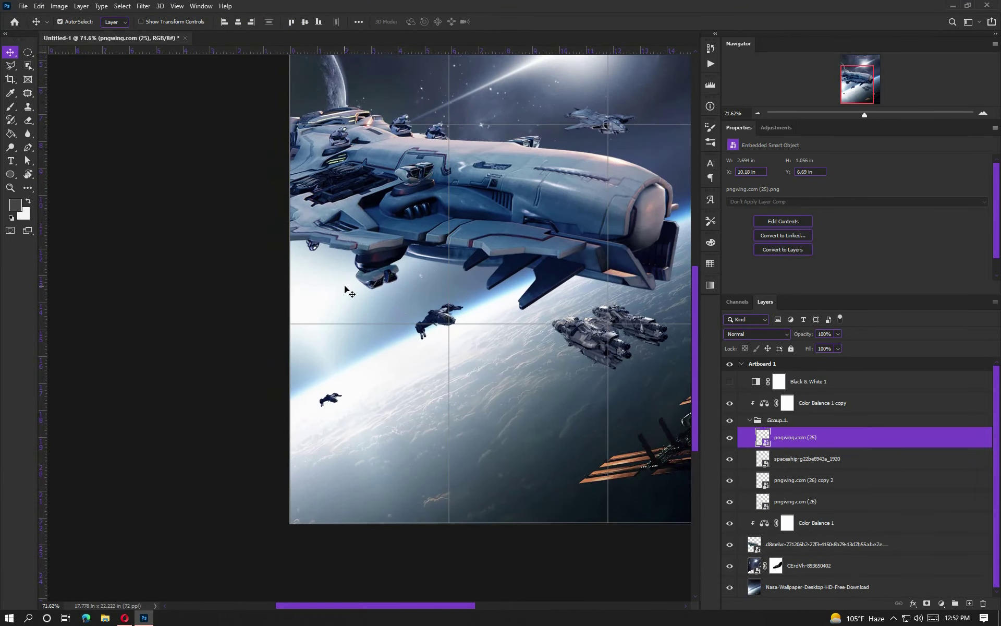
pyautogui.scroll(-2, 345, 291)
pyautogui.scroll(-2, 353, 289)
pyautogui.scroll(2, 399, 313)
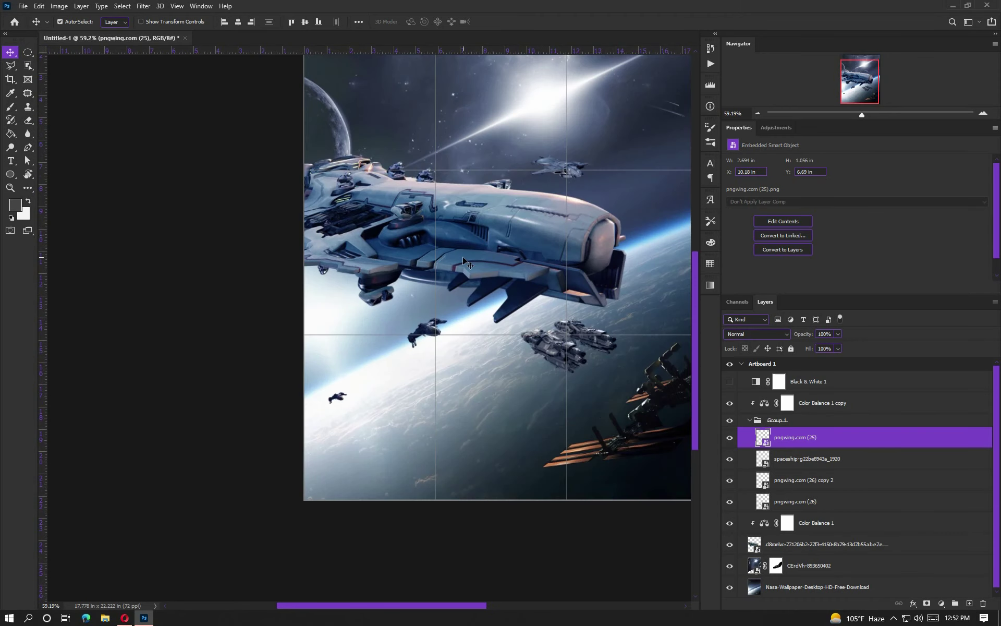
pyautogui.scroll(1, 399, 313)
pyautogui.click(402, 293)
pyautogui.hotkey('ctrl', 't')
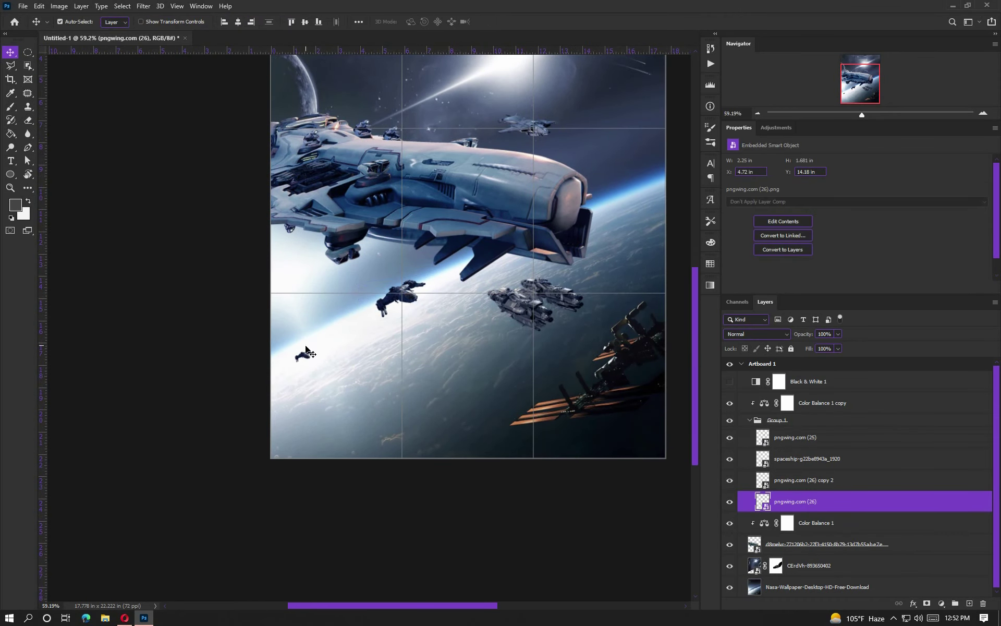
pyautogui.moveTo(306, 357)
pyautogui.mouseDown()
pyautogui.moveTo(347, 274)
pyautogui.moveTo(376, 259)
pyautogui.mouseUp()
pyautogui.click(499, 22)
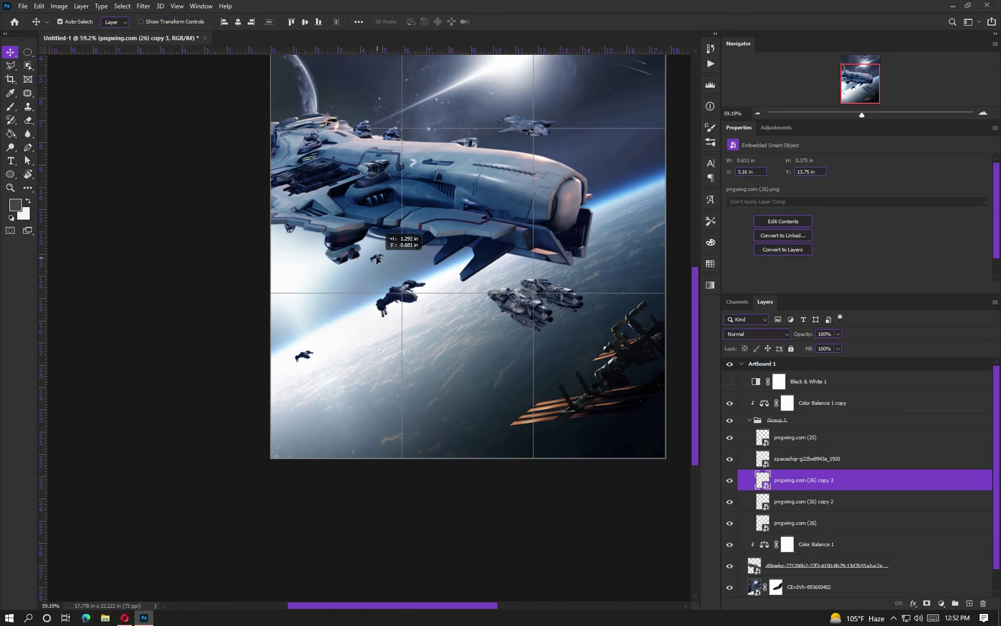
# Delete the spaceship-g22be8943a_1920 ship cluster layer.
pyautogui.scroll(-2, 548, 268)
pyautogui.click(746, 459)
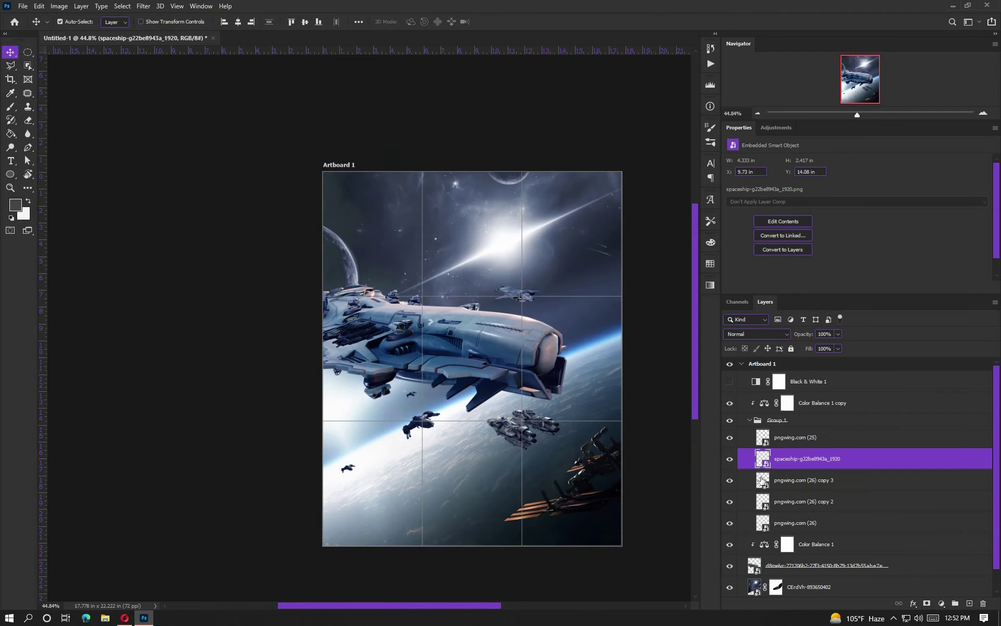
pyautogui.click(729, 459)
pyautogui.press('Delete')
# Move the capital ship slightly higher and reposition the top small ship.
pyautogui.scroll(-2, 515, 283)
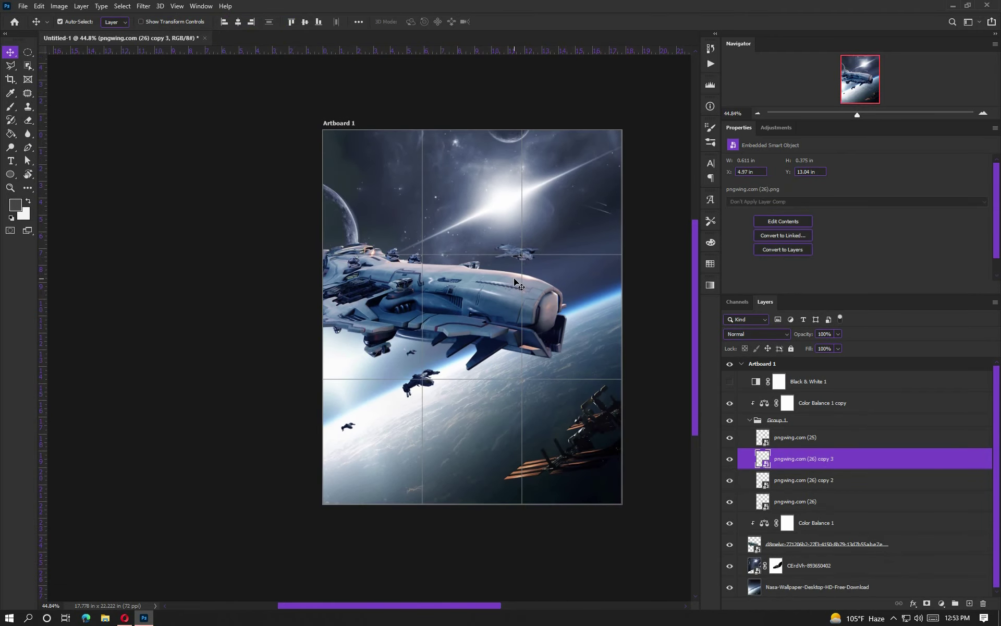
pyautogui.scroll(-1, 489, 312)
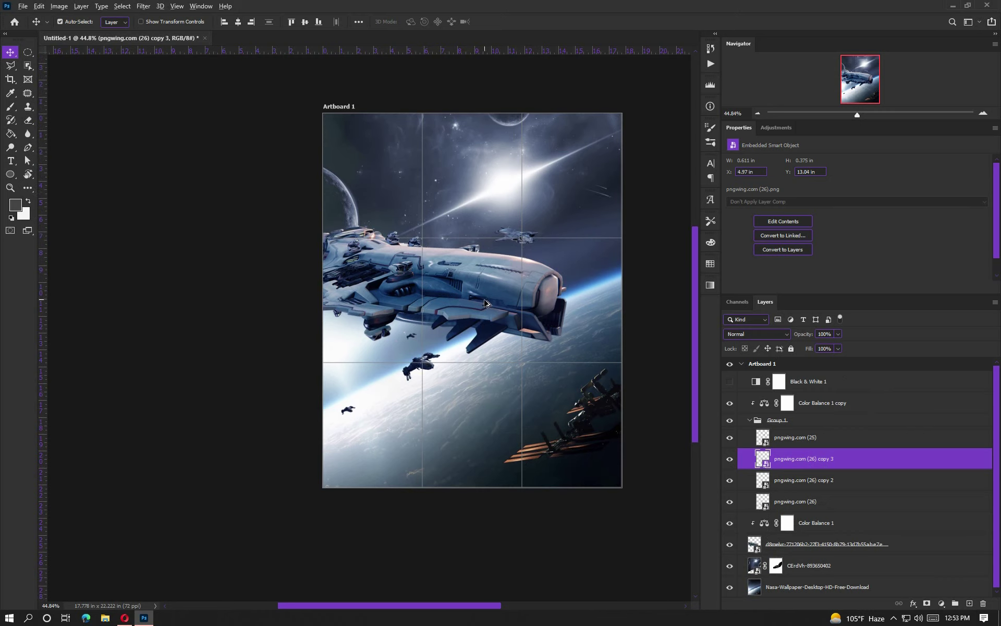
pyautogui.scroll(2, 362, 293)
pyautogui.scroll(-3, 374, 290)
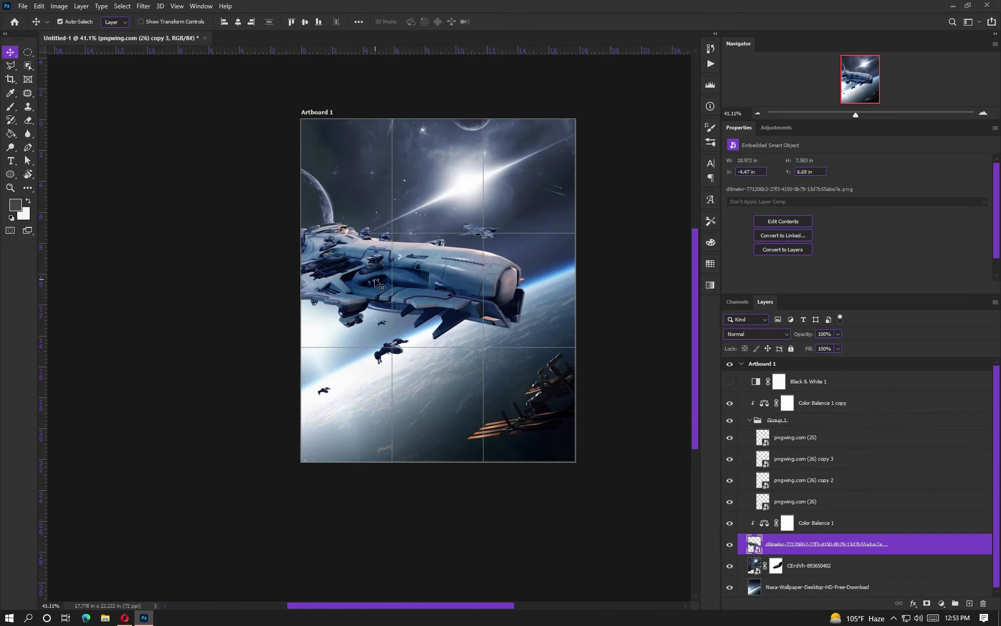
pyautogui.moveTo(374, 290); pyautogui.dragTo(386, 266)
pyautogui.moveTo(485, 233); pyautogui.dragTo(491, 219)
pyautogui.moveTo(504, 266); pyautogui.dragTo(505, 259)
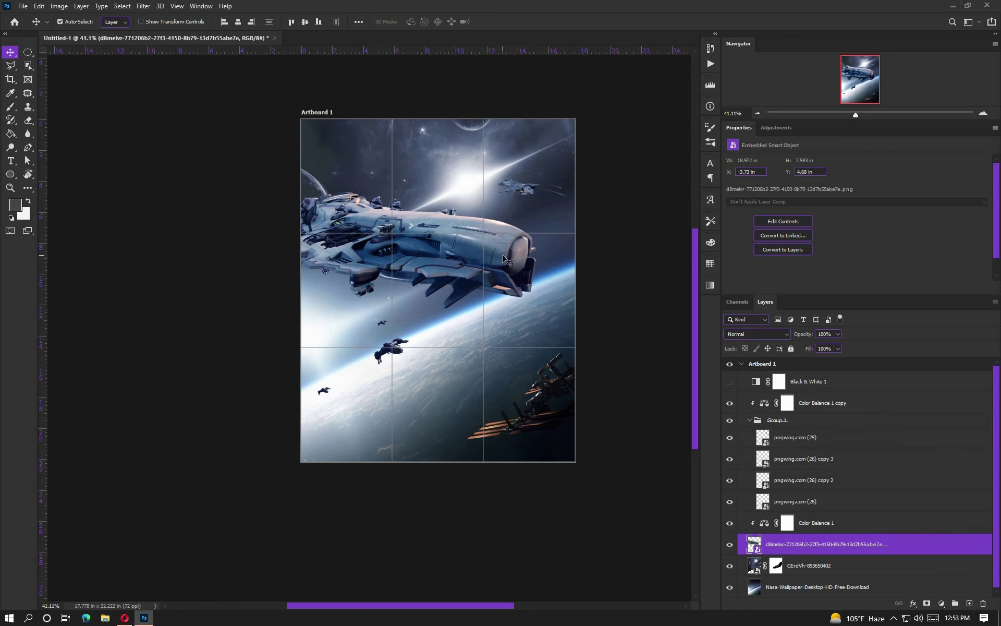
pyautogui.click(384, 323)
pyautogui.click(397, 350)
pyautogui.click(523, 192)
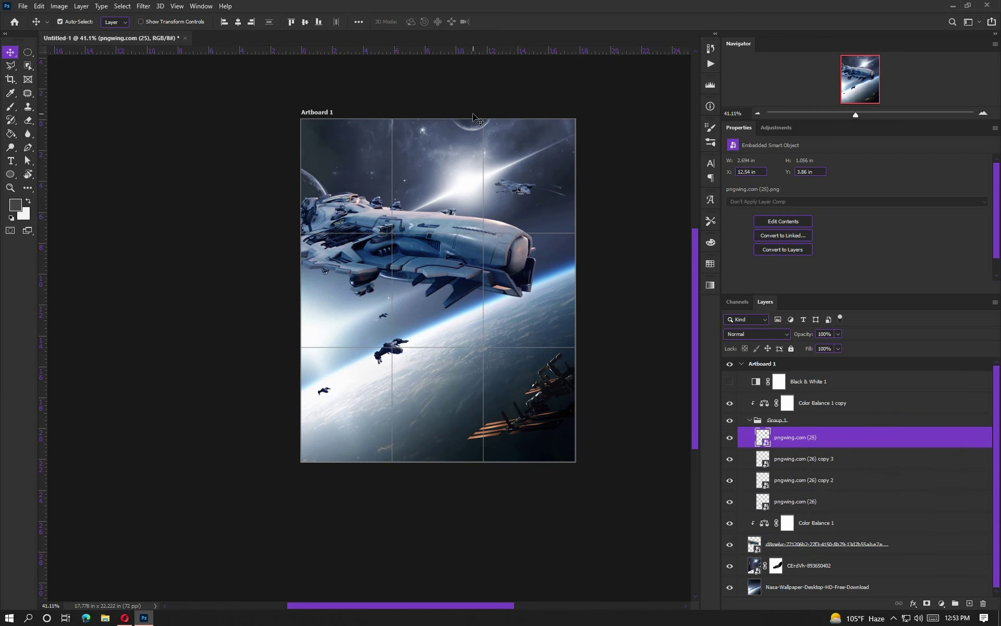
pyautogui.scroll(5, 438, 290)
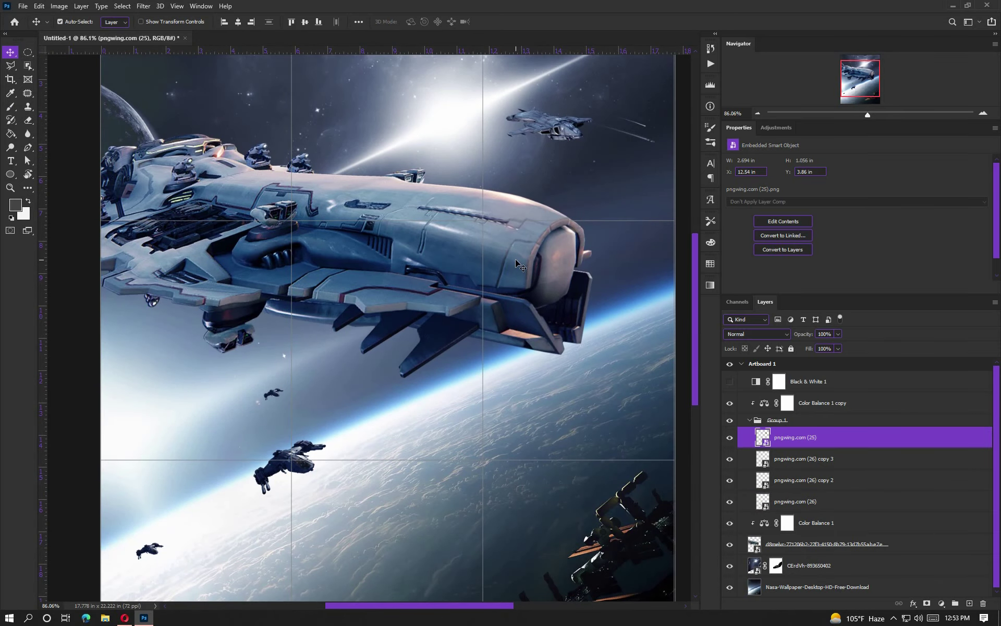
# Add a Brightness/Contrast adjustment at -23 brightness and invert its mask to black.
pyautogui.click(824, 544)
pyautogui.click(776, 128)
pyautogui.click(733, 160)
pyautogui.moveTo(857, 188); pyautogui.dragTo(853, 192)
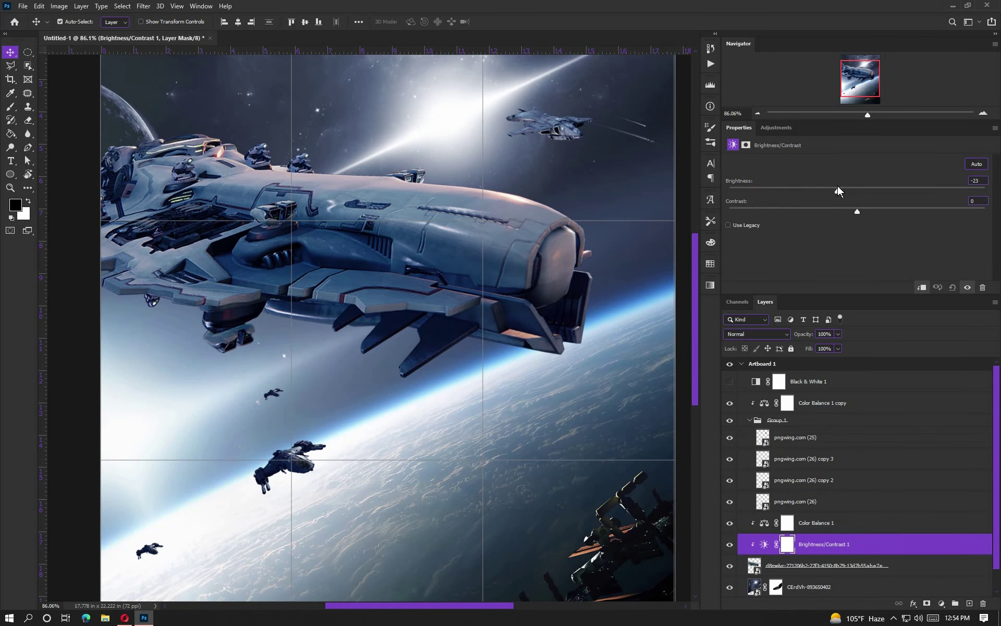
pyautogui.click(746, 145)
pyautogui.hotkey('ctrl', 'i')
# Paint white with a Soft Round brush on the capital ship's nose in the mask.
pyautogui.press('b')
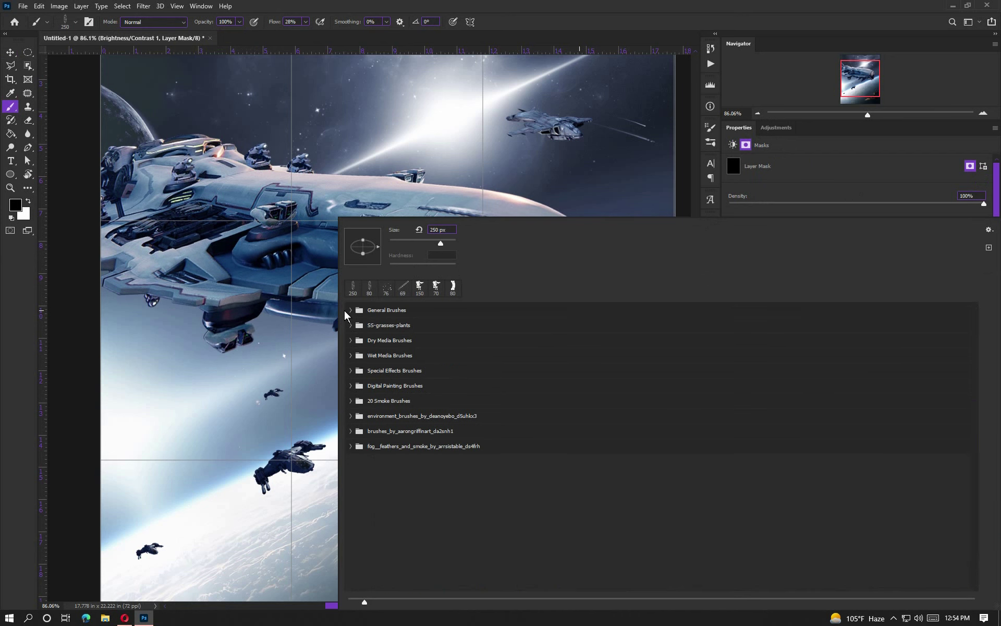
pyautogui.click(383, 328)
pyautogui.click(618, 289)
pyautogui.scroll(5, 619, 289)
pyautogui.press('x')
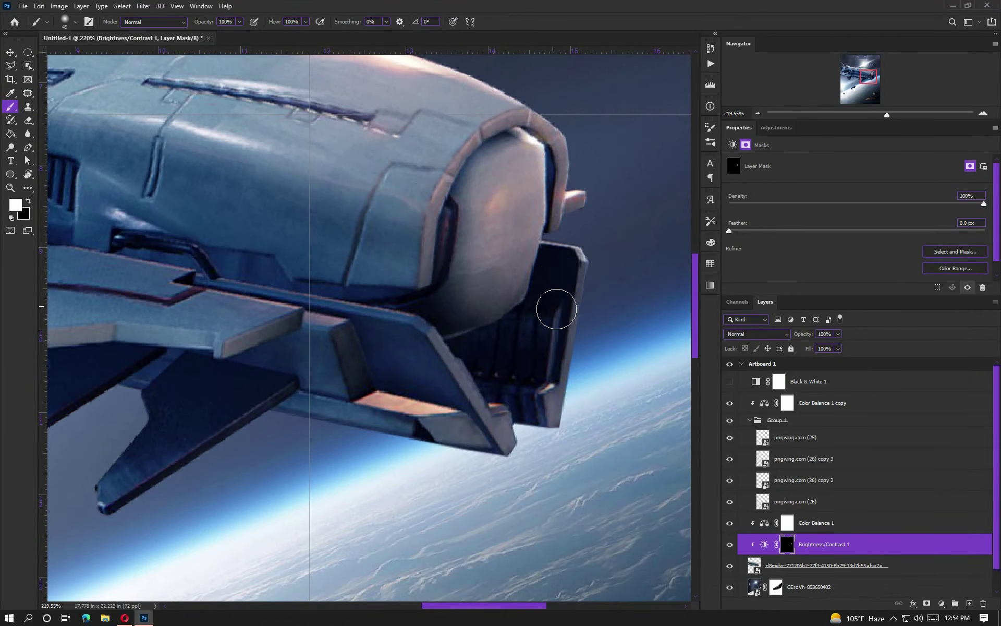
pyautogui.moveTo(556, 309); pyautogui.dragTo(531, 488)
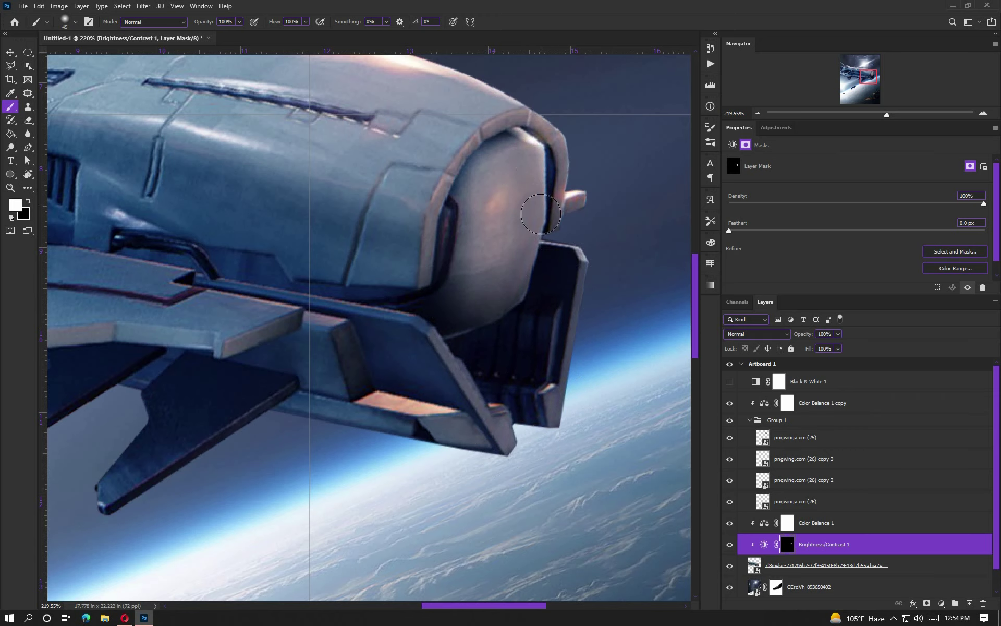
pyautogui.hotkey('ctrl', '0')
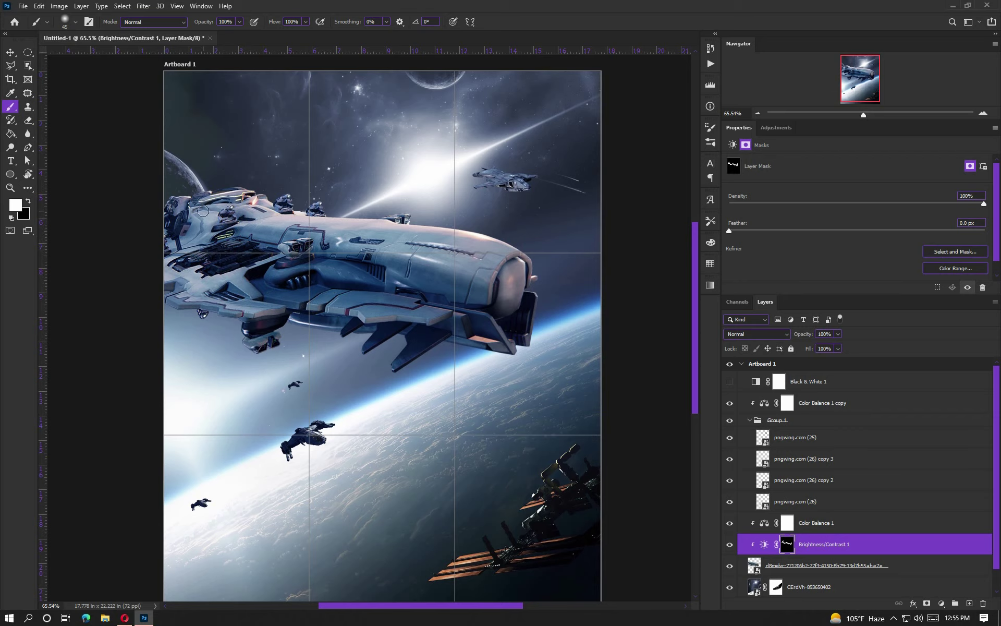
pyautogui.hotkey('ctrl', '-')
pyautogui.press('v')
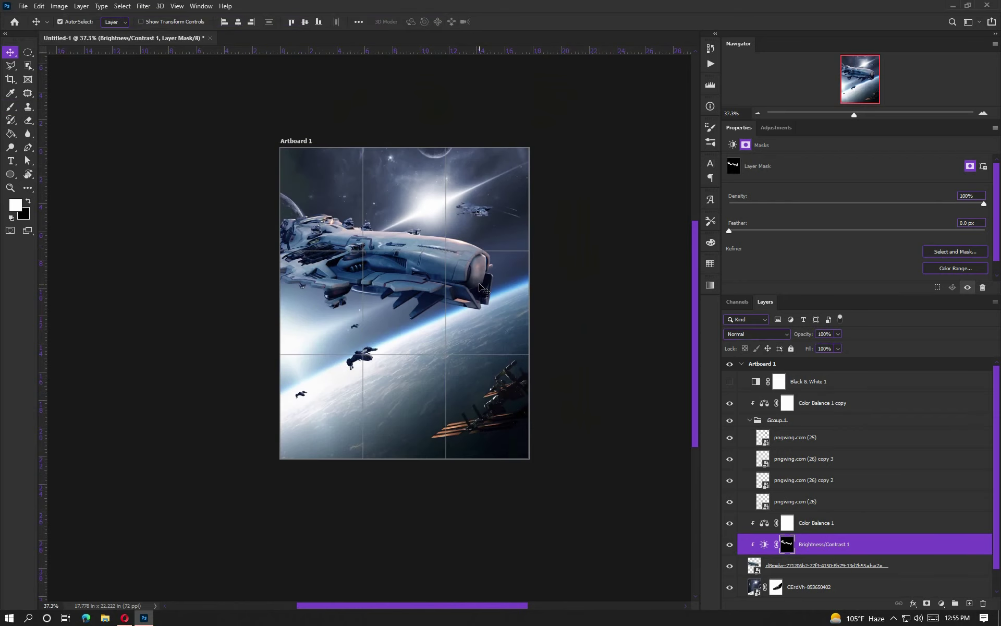
pyautogui.scroll(3, 355, 373)
pyautogui.scroll(1, 490, 201)
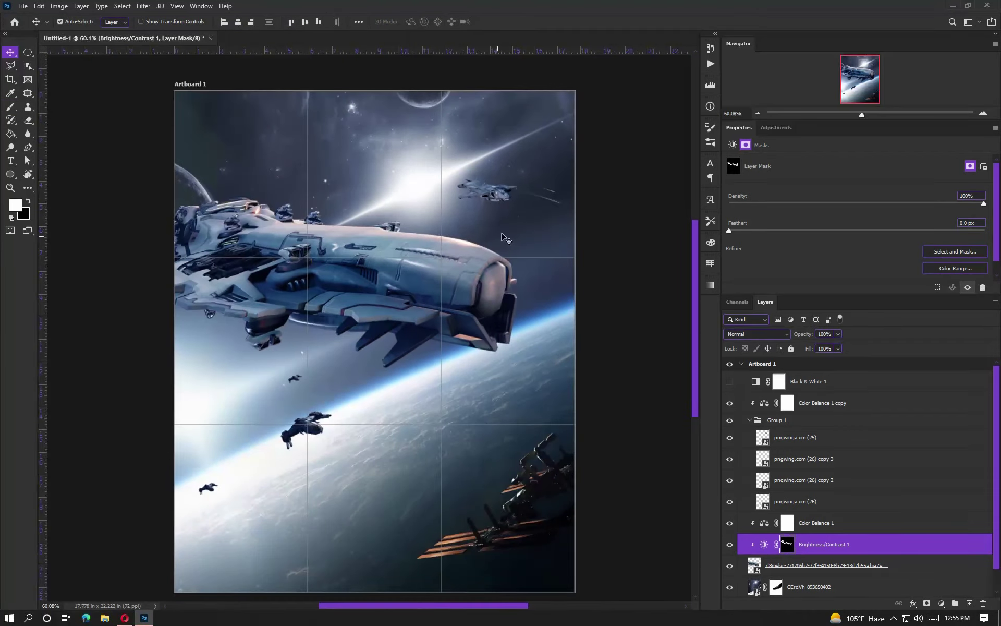
# Add a new empty layer, enable brush Shape Dynamics, and set the foreground to yellow.
pyautogui.click(749, 420)
pyautogui.click(824, 403)
pyautogui.click(970, 604)
pyautogui.press('b')
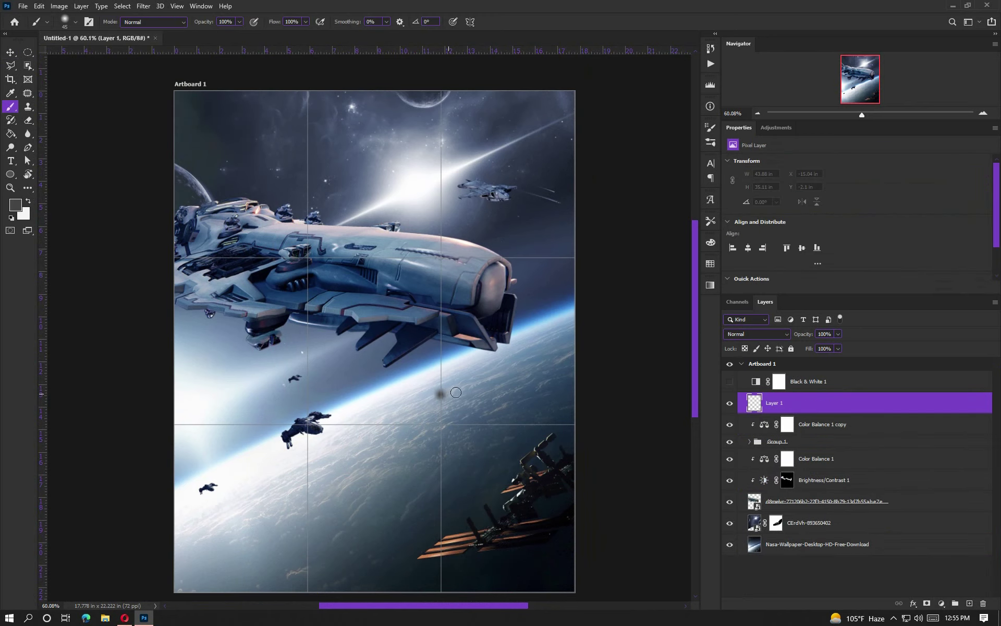
pyautogui.rightClick(527, 402)
pyautogui.click(710, 141)
pyautogui.click(459, 124)
pyautogui.press('F5')
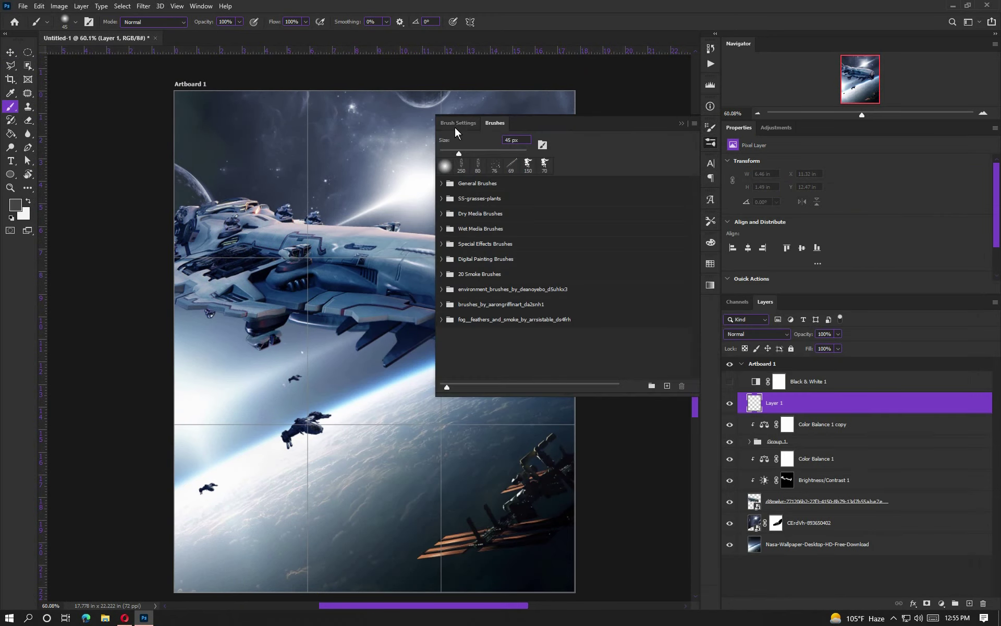
pyautogui.click(460, 169)
pyautogui.press('F5')
pyautogui.click(15, 205)
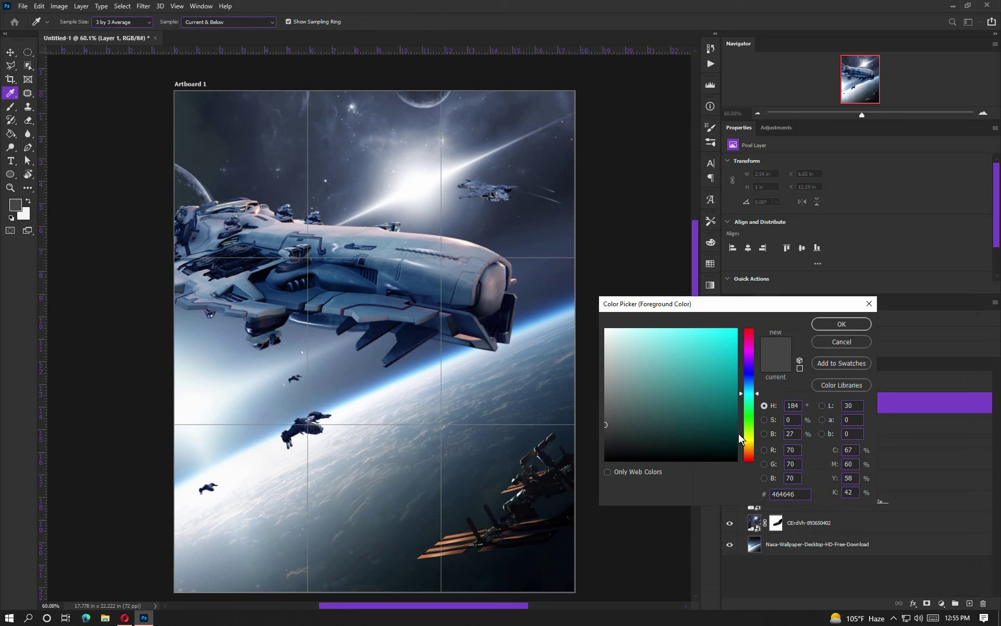
pyautogui.click(823, 325)
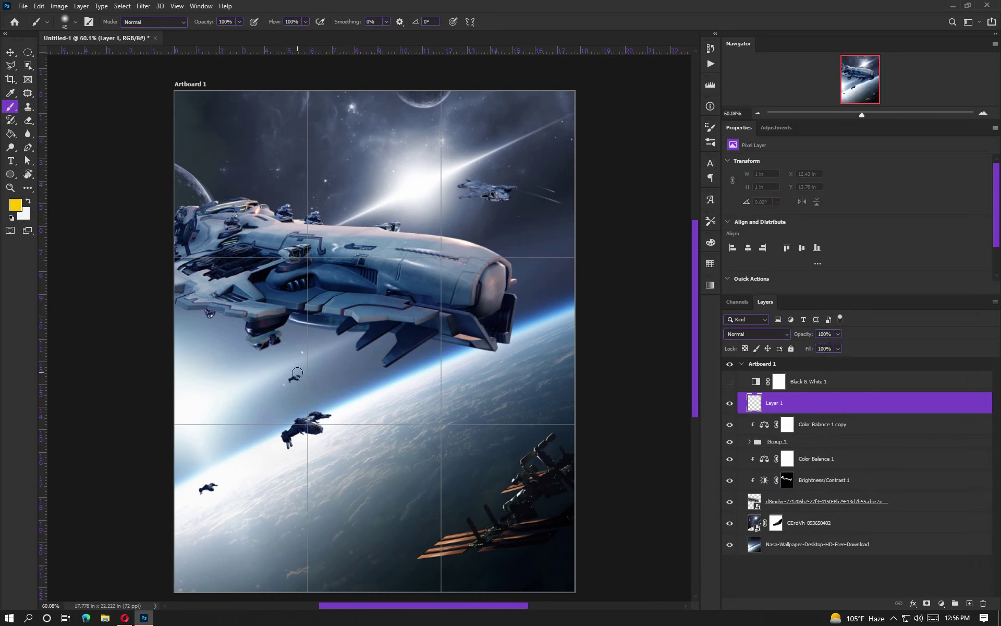
# Add a Gradient Map and give its gradient a saturated yellow stop.
pyautogui.click(942, 603)
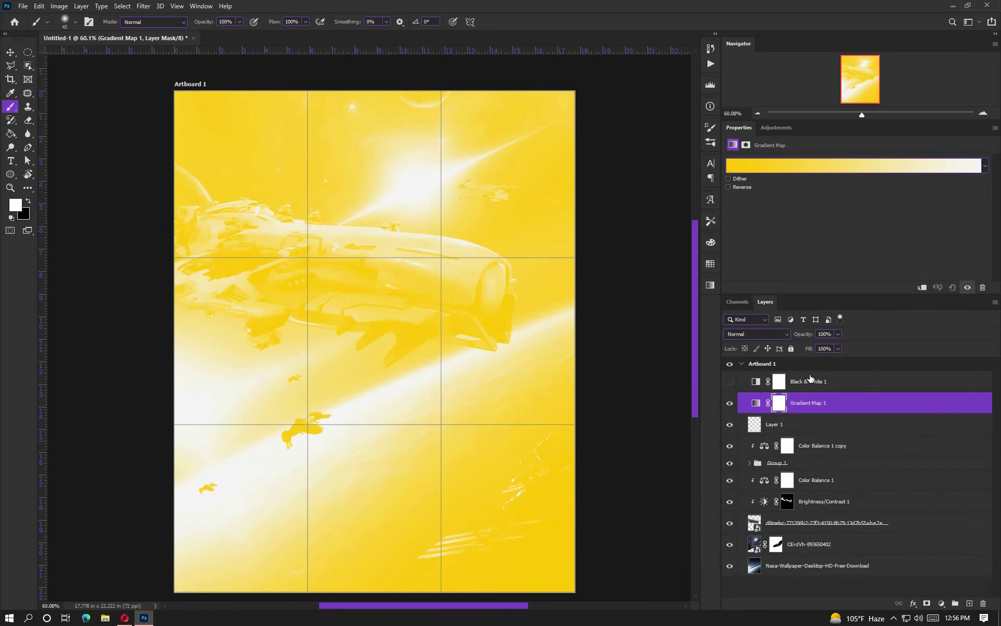
pyautogui.click(767, 166)
pyautogui.doubleClick(715, 535)
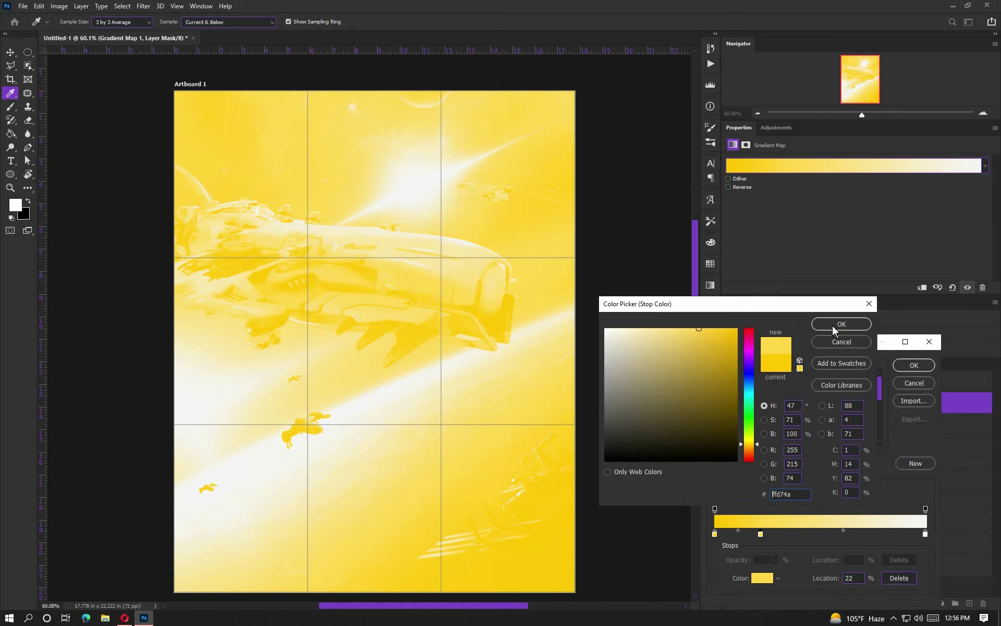
pyautogui.click(840, 324)
pyautogui.click(783, 534)
pyautogui.click(852, 535)
pyautogui.doubleClick(855, 535)
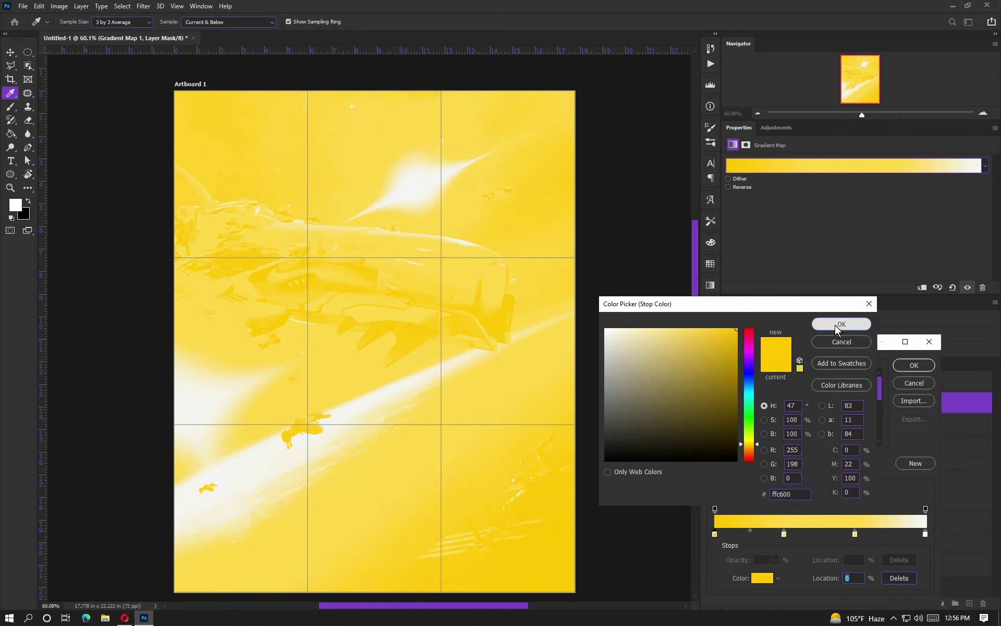
pyautogui.click(664, 329)
pyautogui.click(840, 324)
# Make the gradient's right-end stop pale cream and confirm the gradient.
pyautogui.doubleClick(925, 534)
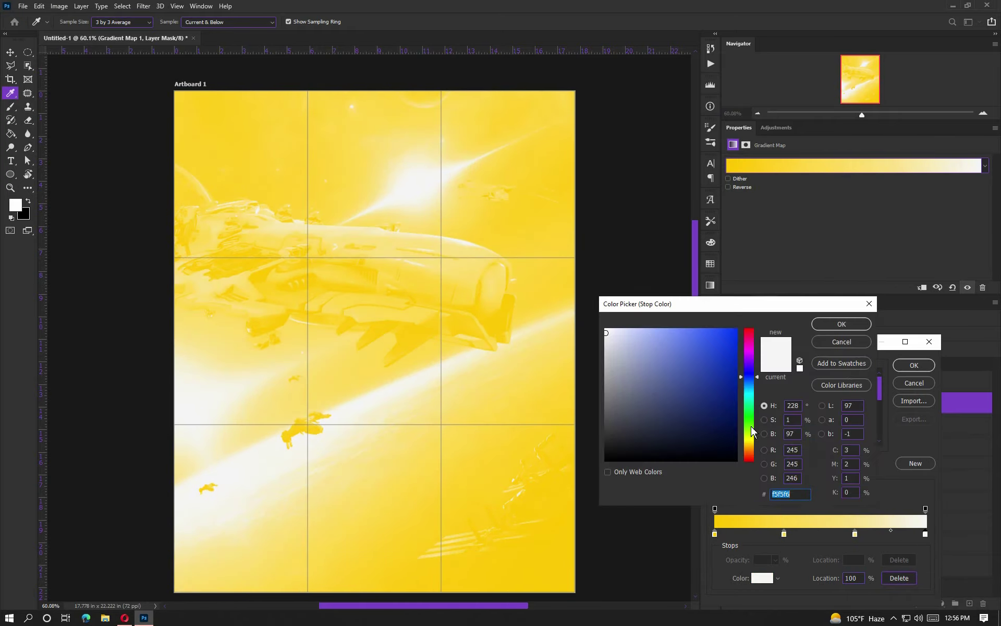
pyautogui.click(754, 439)
pyautogui.click(660, 332)
pyautogui.click(840, 324)
pyautogui.click(913, 365)
# Invert the Gradient Map's mask to black and reopen its gradient, accepting it unchanged.
pyautogui.click(784, 408)
pyautogui.hotkey('ctrl', 'i')
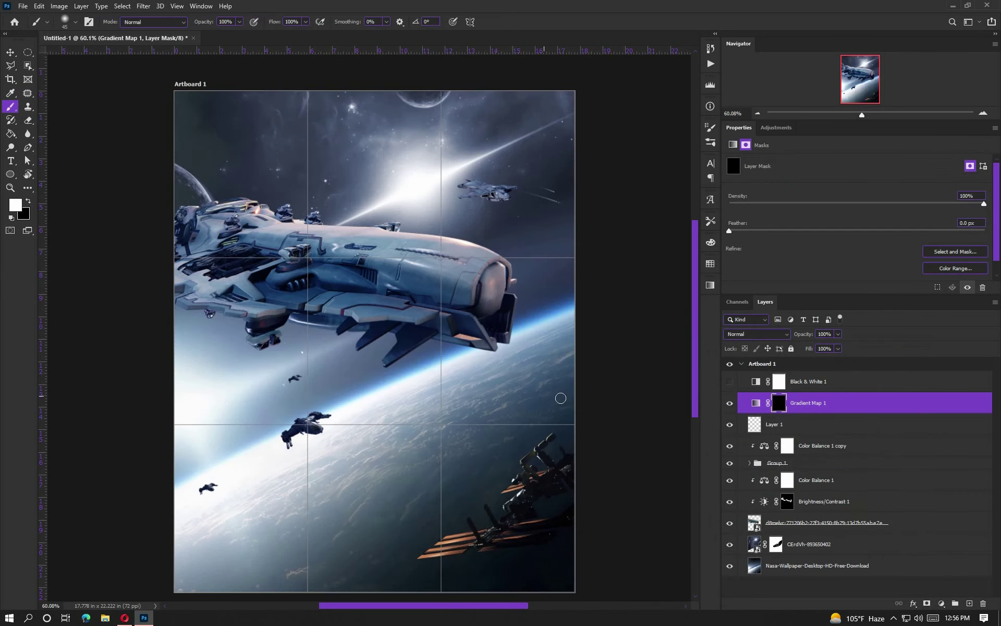
pyautogui.click(757, 402)
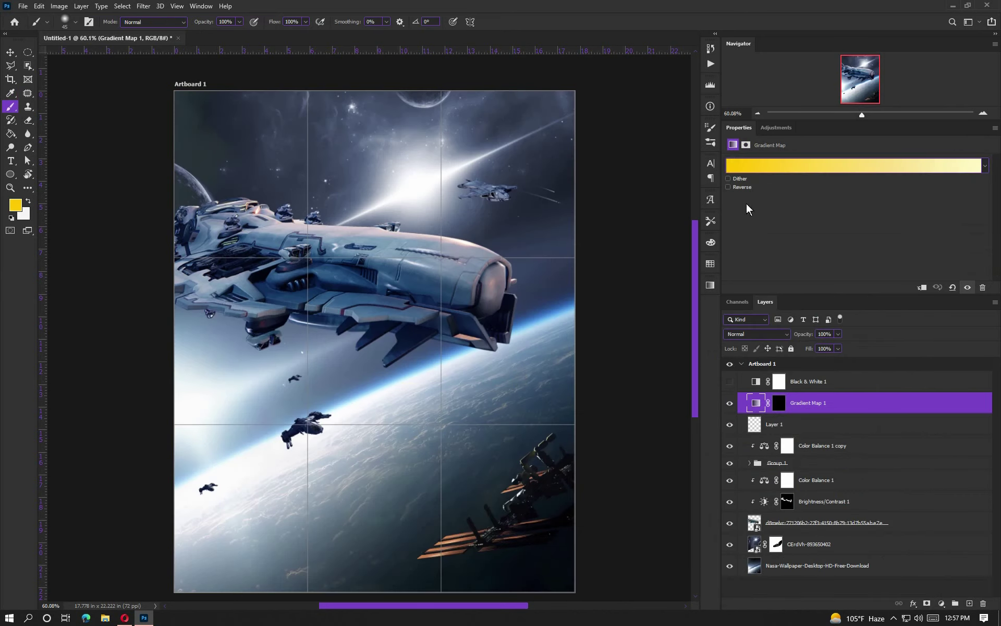
pyautogui.click(841, 166)
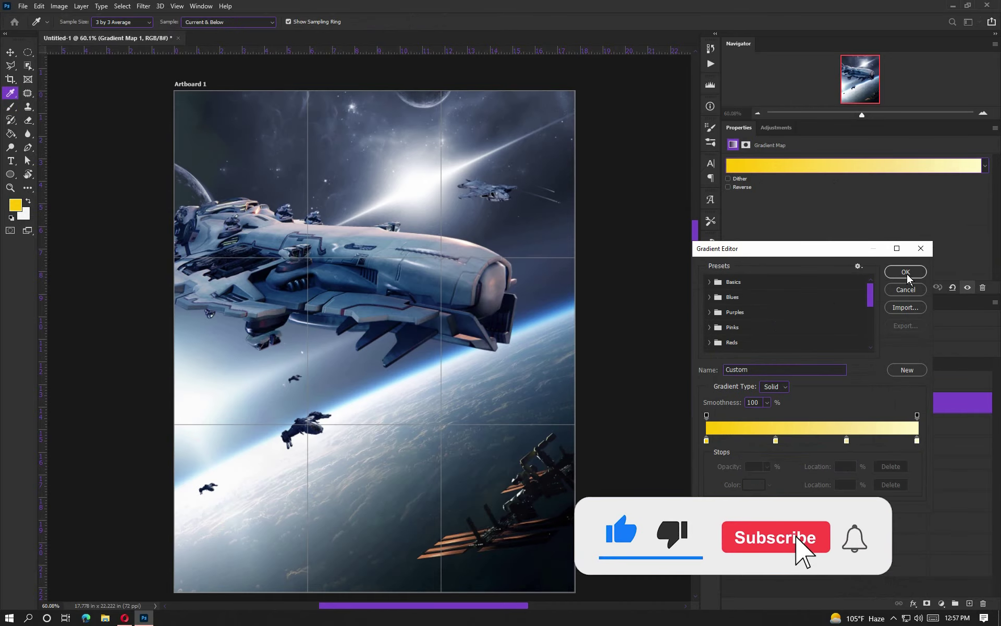
pyautogui.click(906, 273)
# Target the Gradient Map 1 mask with the brush and enable opacity variation in Brush Settings.
pyautogui.click(778, 402)
pyautogui.press('b')
pyautogui.scroll(5, 336, 382)
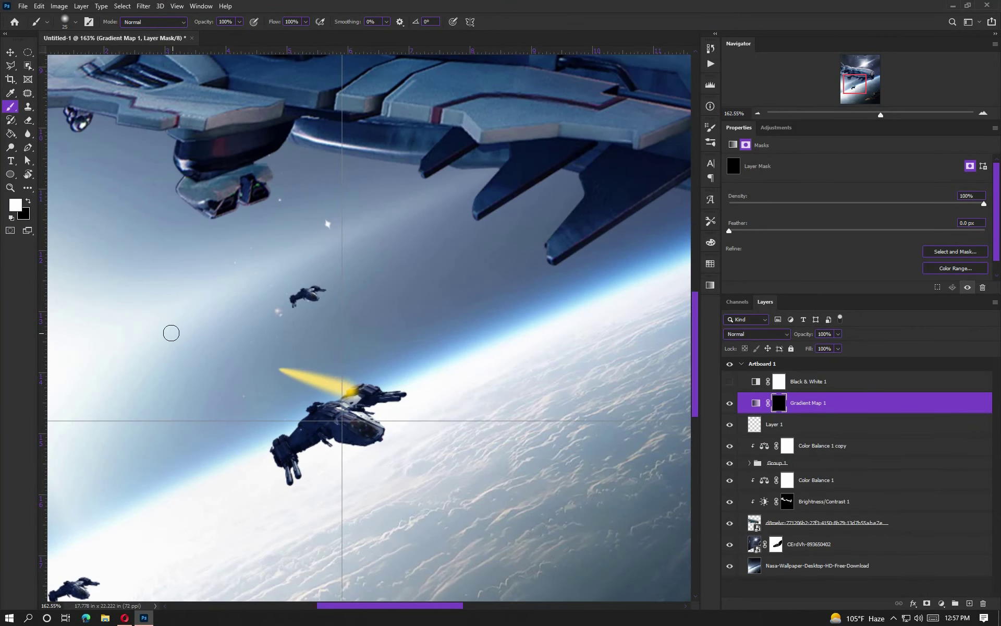
pyautogui.scroll(-5, 171, 331)
pyautogui.click(711, 143)
pyautogui.click(459, 123)
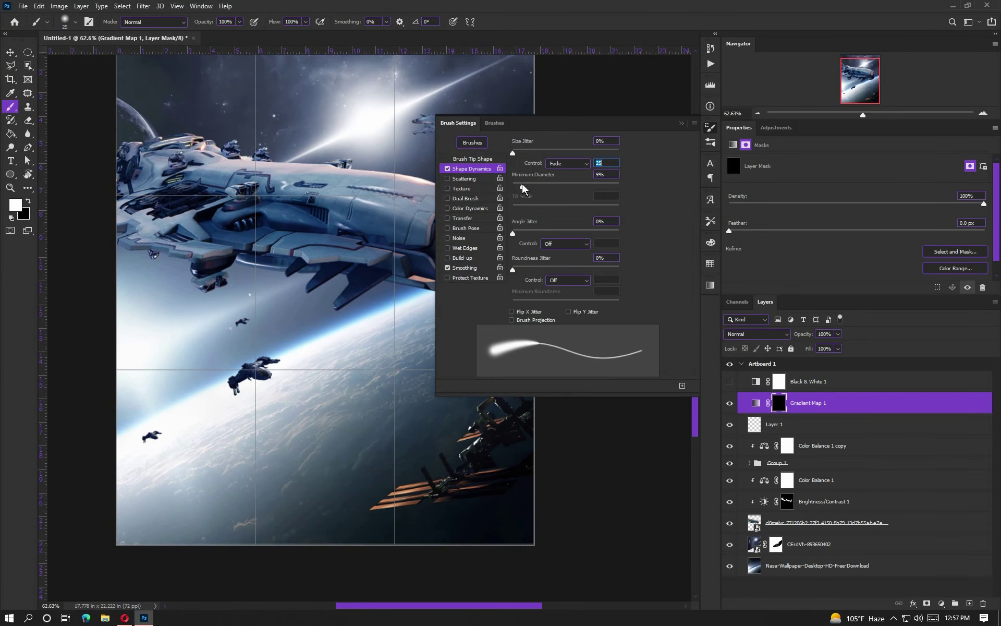
pyautogui.click(463, 218)
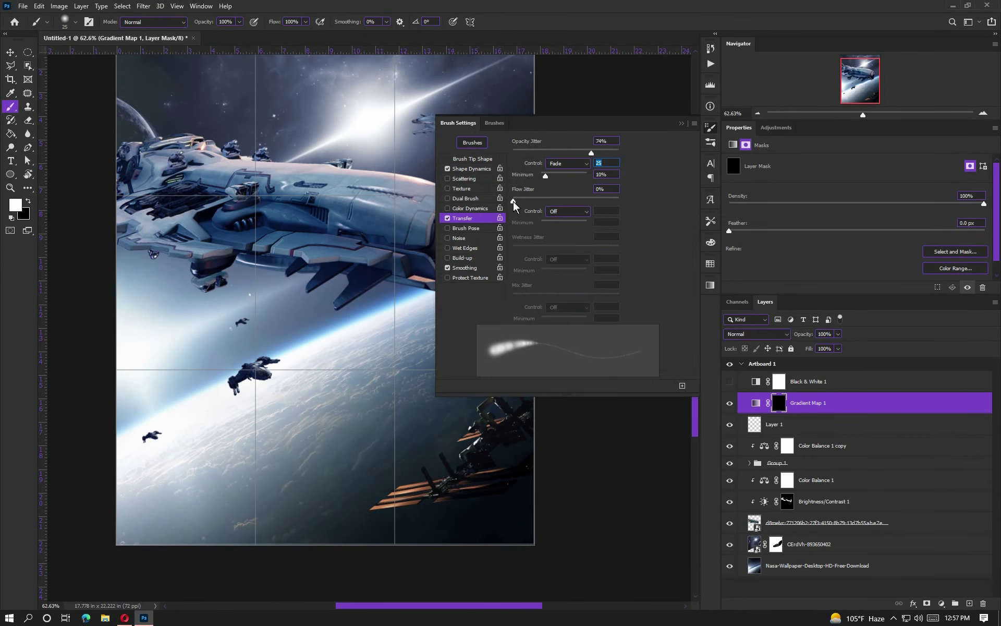
pyautogui.click(276, 332)
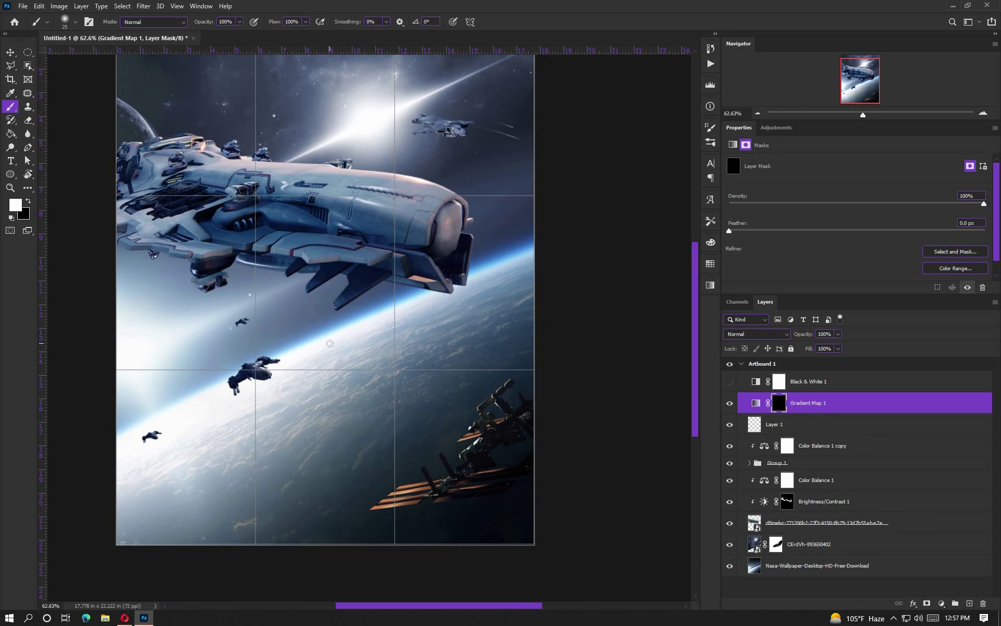
# Enlarge the brush size slightly.
pyautogui.scroll(3, 217, 361)
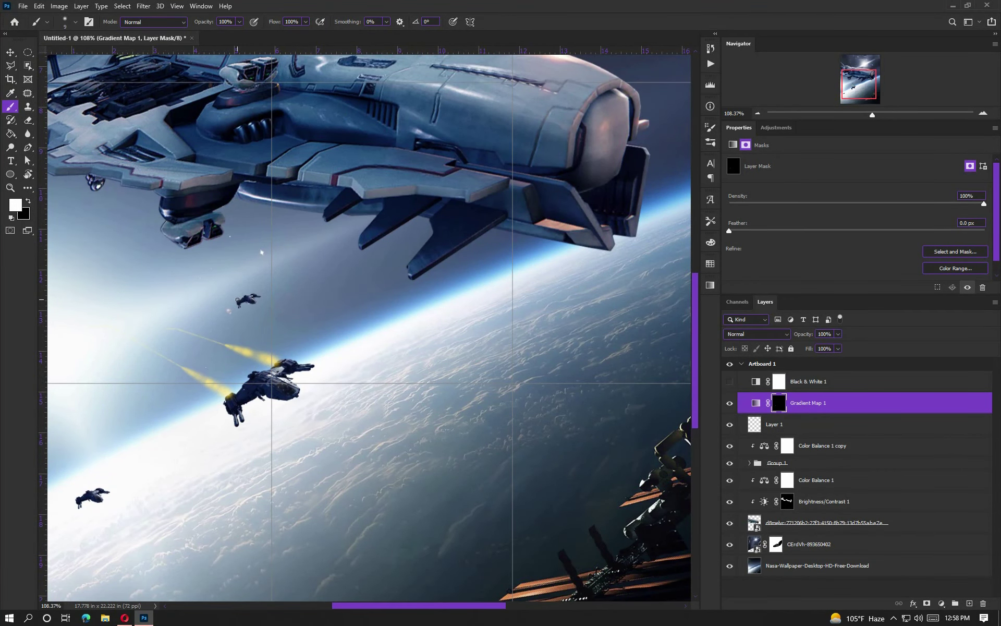
pyautogui.scroll(-2, 157, 467)
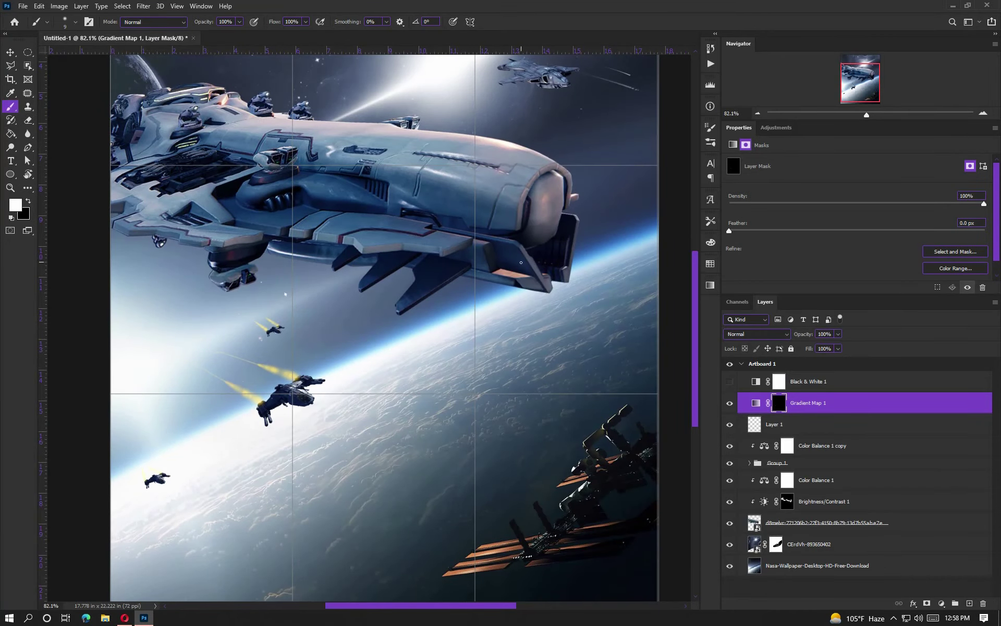
pyautogui.scroll(5, 410, 197)
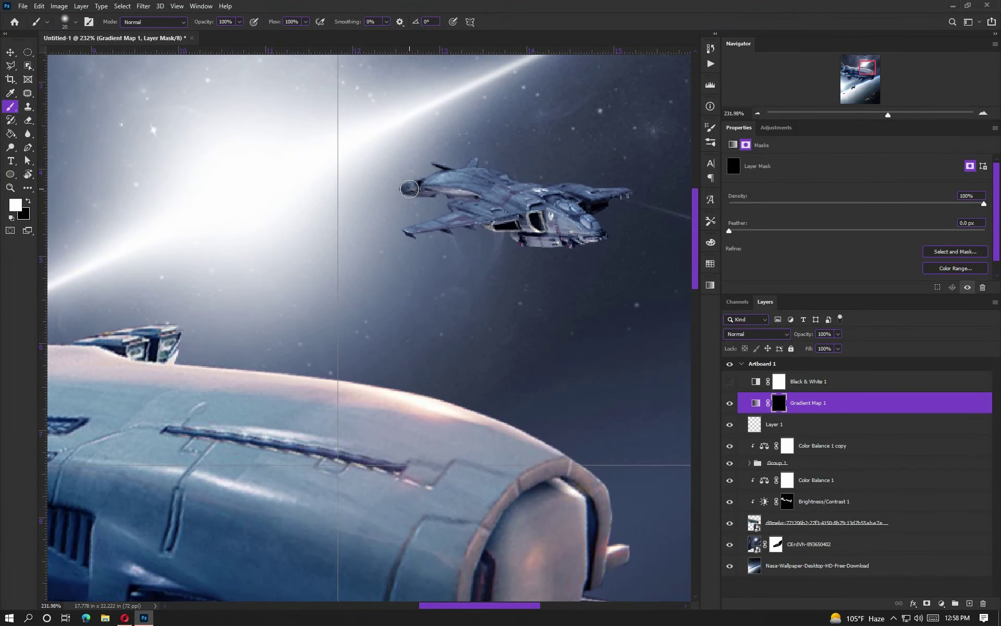
pyautogui.scroll(-4, 409, 189)
pyautogui.scroll(-3, 265, 326)
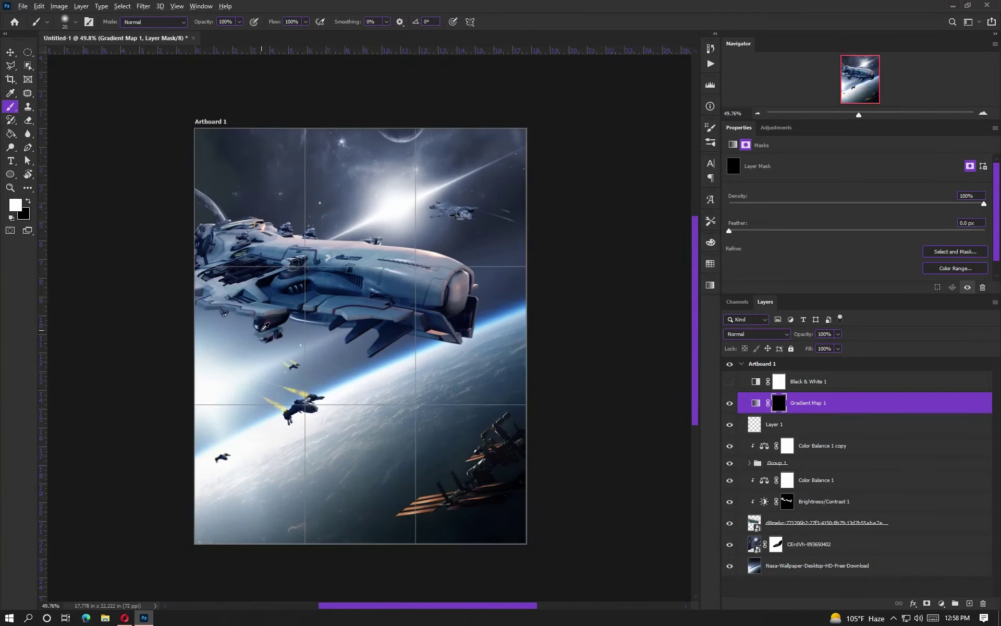
pyautogui.scroll(3, 265, 327)
pyautogui.scroll(-1, 311, 188)
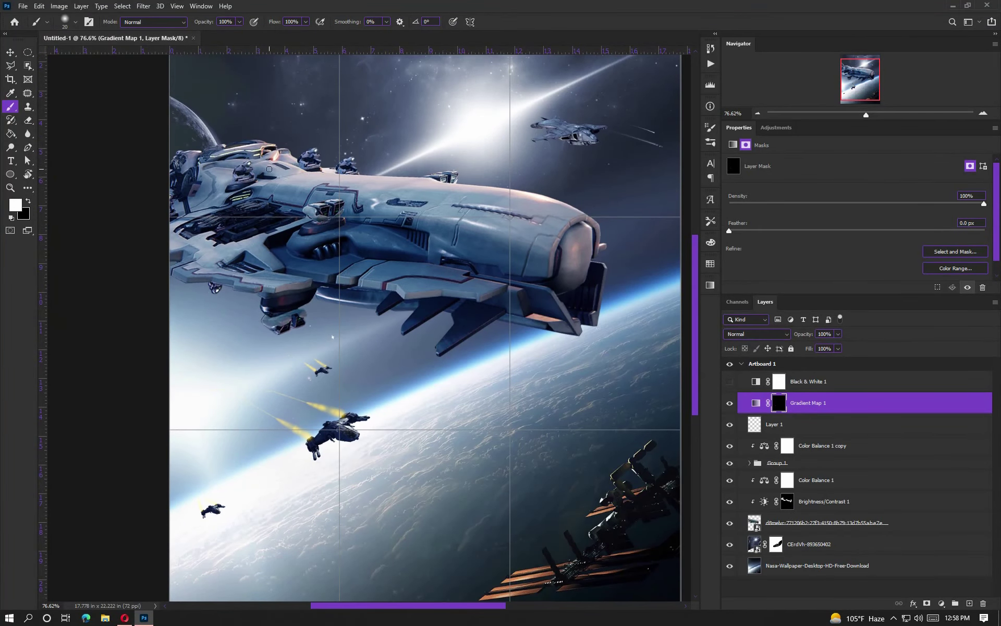
pyautogui.scroll(-2, 310, 182)
pyautogui.rightClick(630, 313)
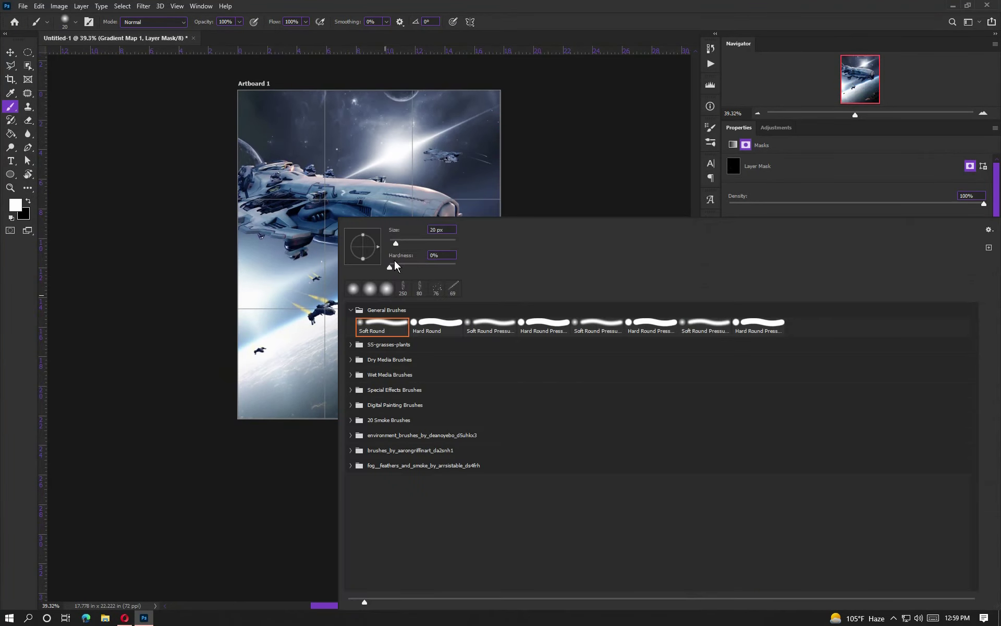
pyautogui.moveTo(401, 243); pyautogui.dragTo(405, 243)
pyautogui.click(710, 127)
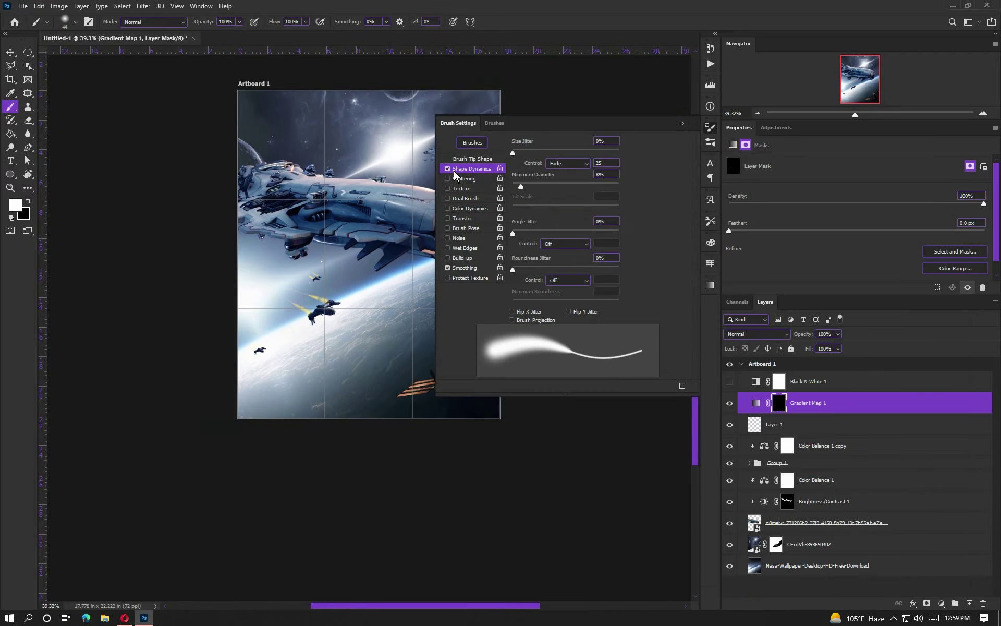
pyautogui.click(680, 124)
# Set the brush opacity to 47% and flow to 43%.
pyautogui.scroll(5, 267, 305)
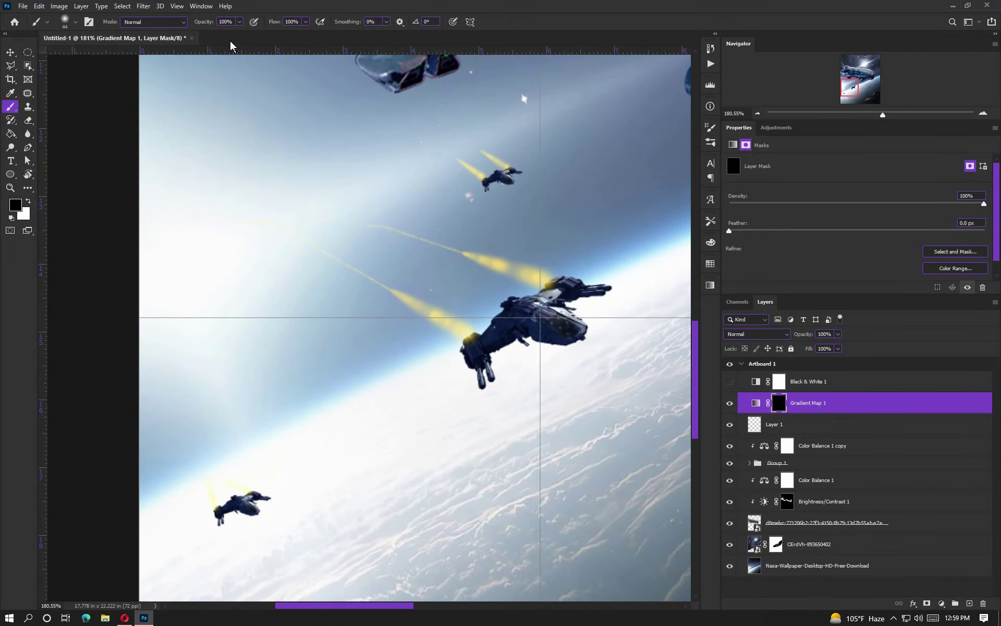
pyautogui.moveTo(239, 22); pyautogui.dragTo(216, 36)
pyautogui.moveTo(306, 22); pyautogui.dragTo(279, 34)
pyautogui.scroll(-5, 244, 374)
pyautogui.press('v')
pyautogui.scroll(2, 398, 301)
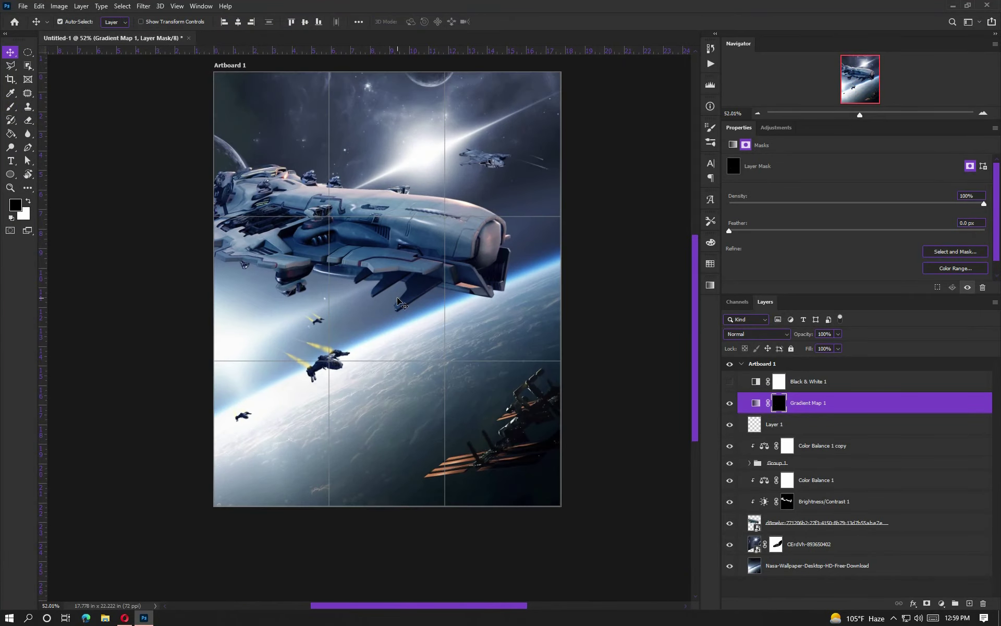
pyautogui.scroll(-1, 391, 296)
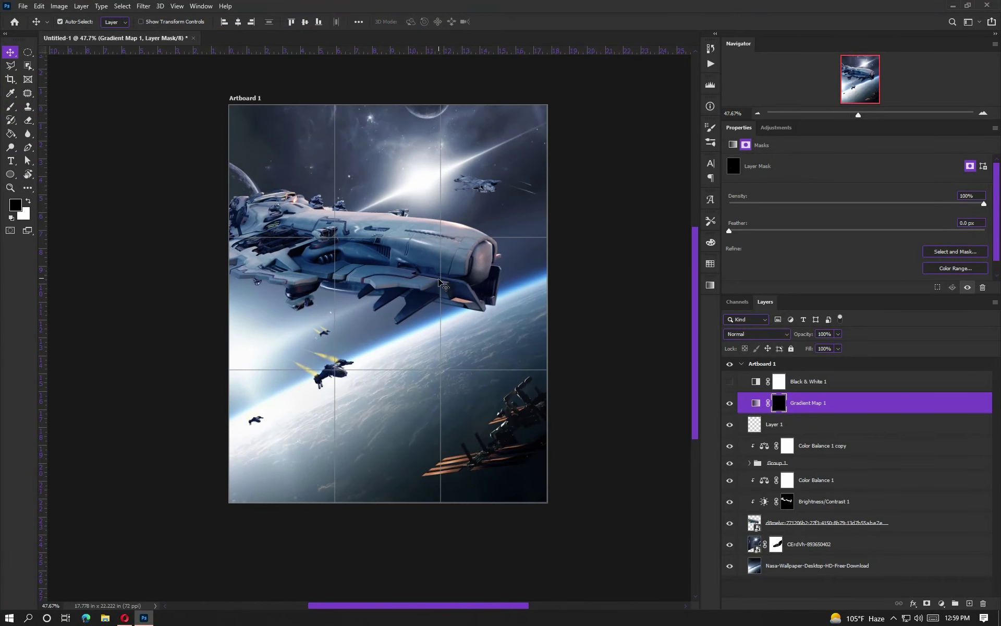
# Group Gradient Map 1 through Group 1 into Group 2.
pyautogui.click(756, 403)
pyautogui.click(730, 504)
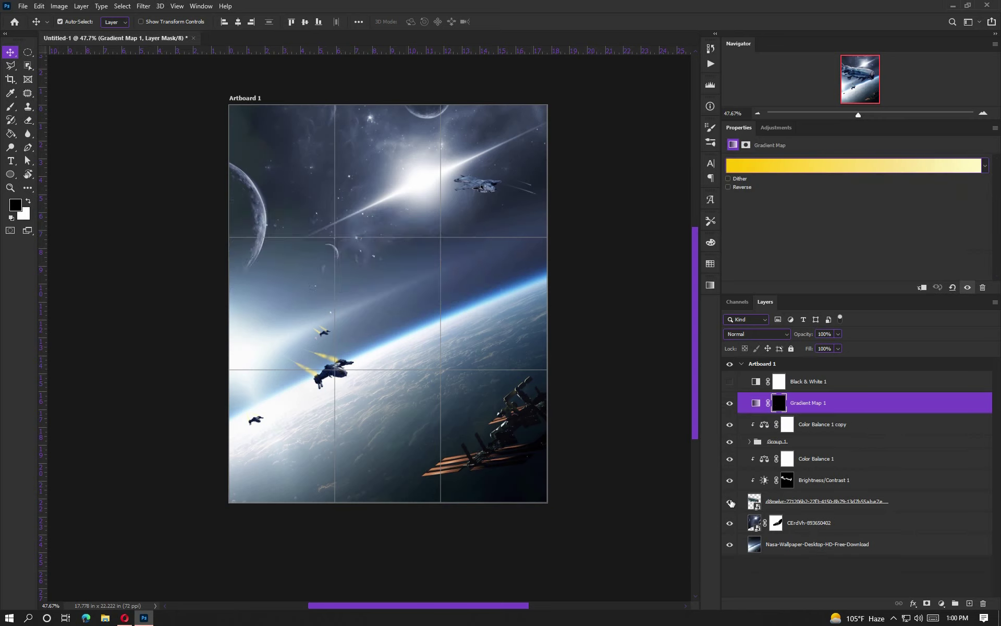
pyautogui.moveTo(809, 404)
pyautogui.mouseDown()
pyautogui.moveTo(814, 443)
pyautogui.moveTo(764, 425)
pyautogui.mouseUp()
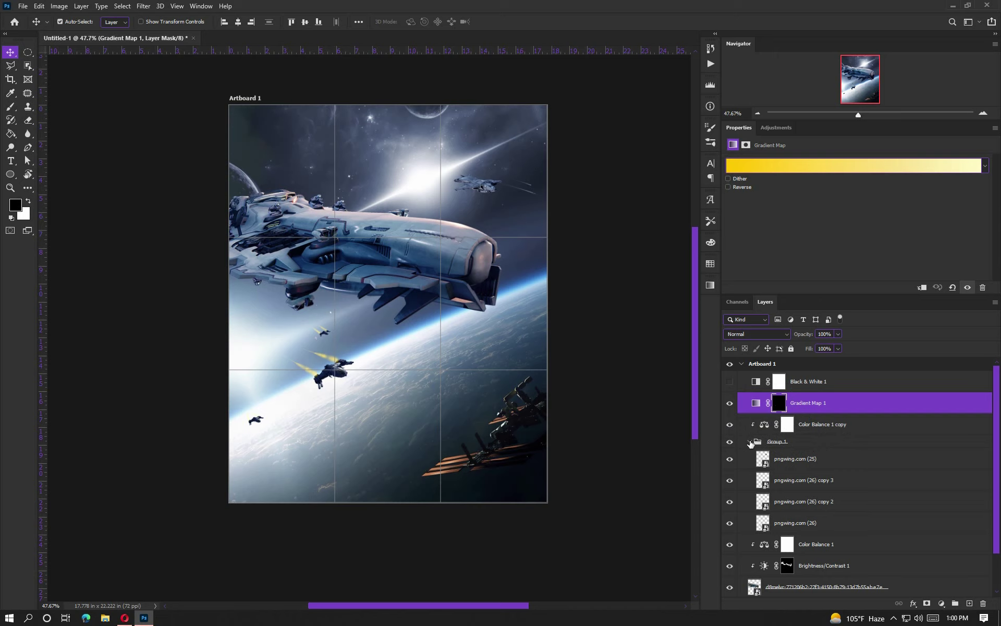
pyautogui.click(750, 442)
pyautogui.keyDown('shift'); pyautogui.click(800, 443); pyautogui.keyUp('shift')
pyautogui.hotkey('ctrl', 'g')
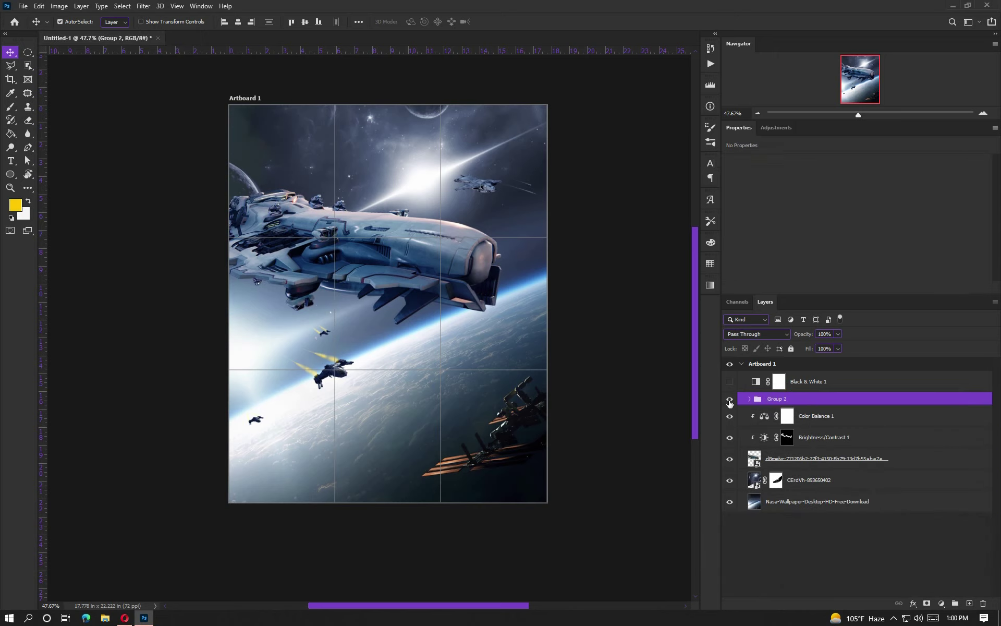
# Add Brightness/Contrast 2 at +49 brightness below Color Balance 1 copy.
pyautogui.click(894, 208)
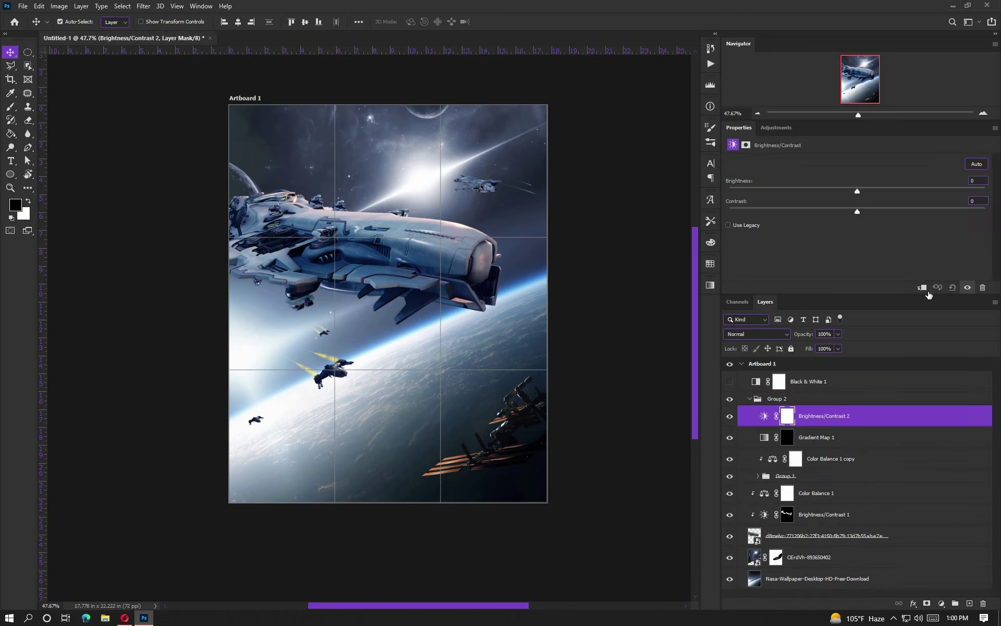
pyautogui.moveTo(856, 187); pyautogui.dragTo(905, 194)
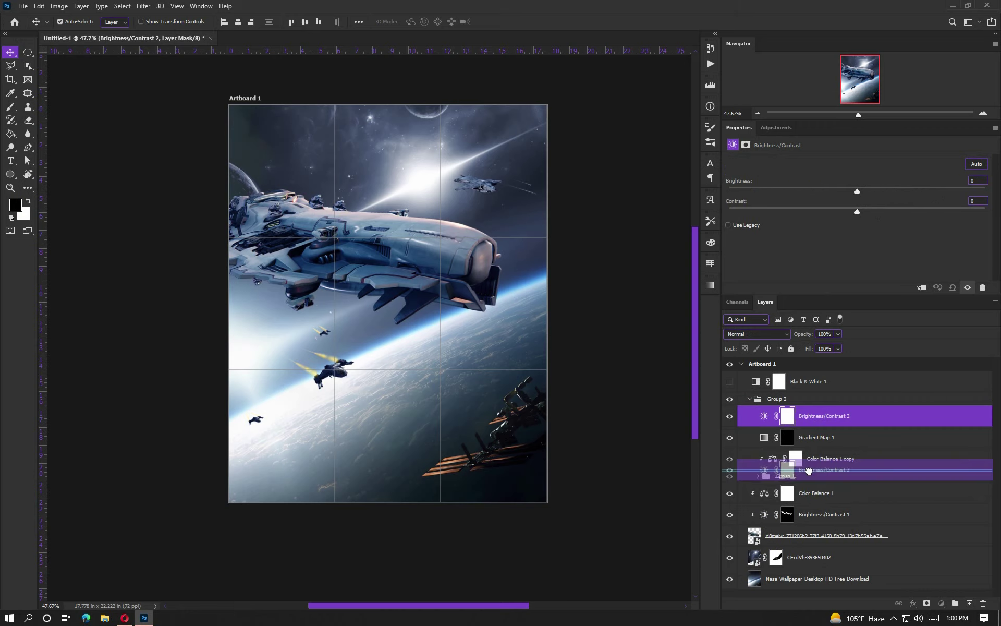
pyautogui.moveTo(824, 436); pyautogui.dragTo(825, 470)
pyautogui.moveTo(857, 191); pyautogui.dragTo(878, 190)
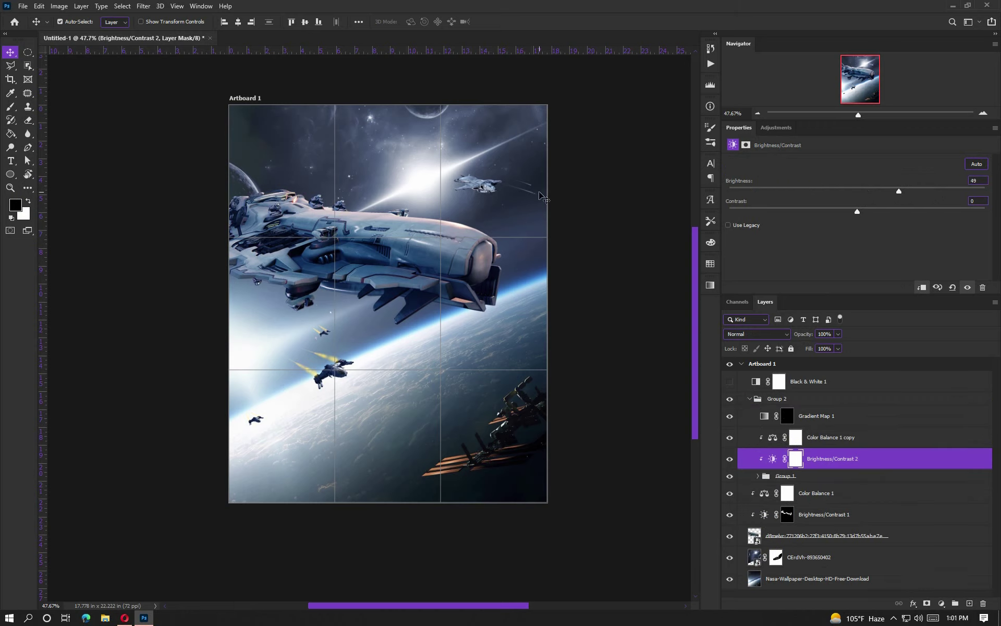
pyautogui.moveTo(484, 188); pyautogui.dragTo(468, 185)
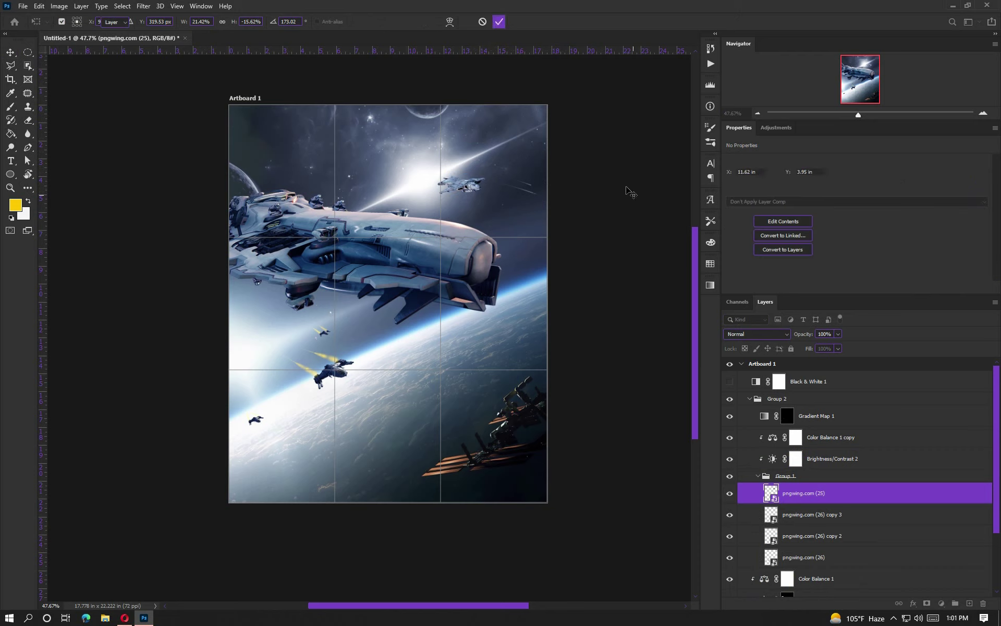
# Add an Exposure 1 adjustment with a +0.0377 offset.
pyautogui.click(776, 127)
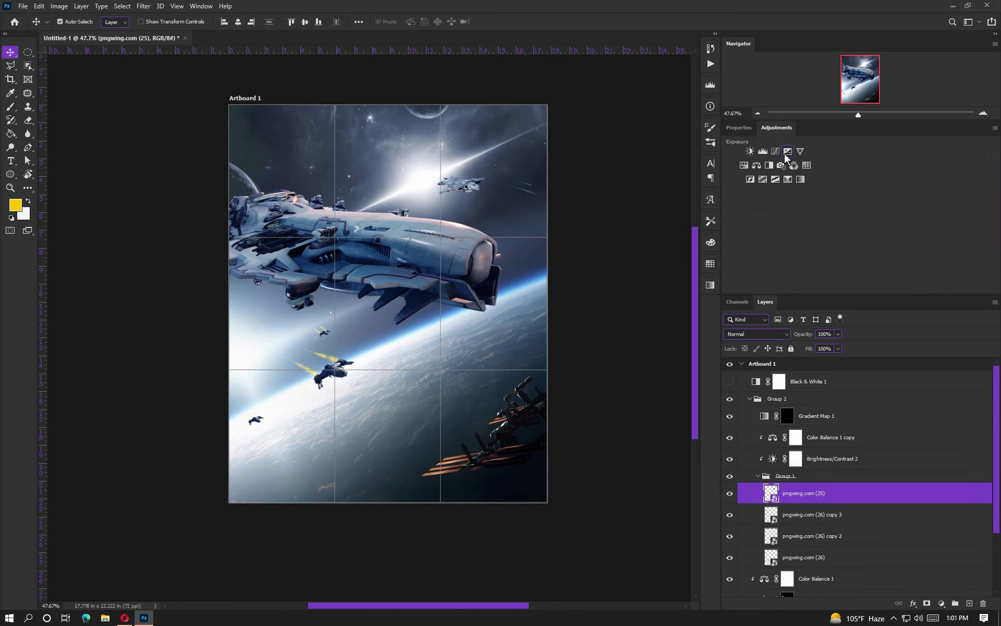
pyautogui.click(772, 151)
pyautogui.moveTo(857, 204); pyautogui.dragTo(868, 207)
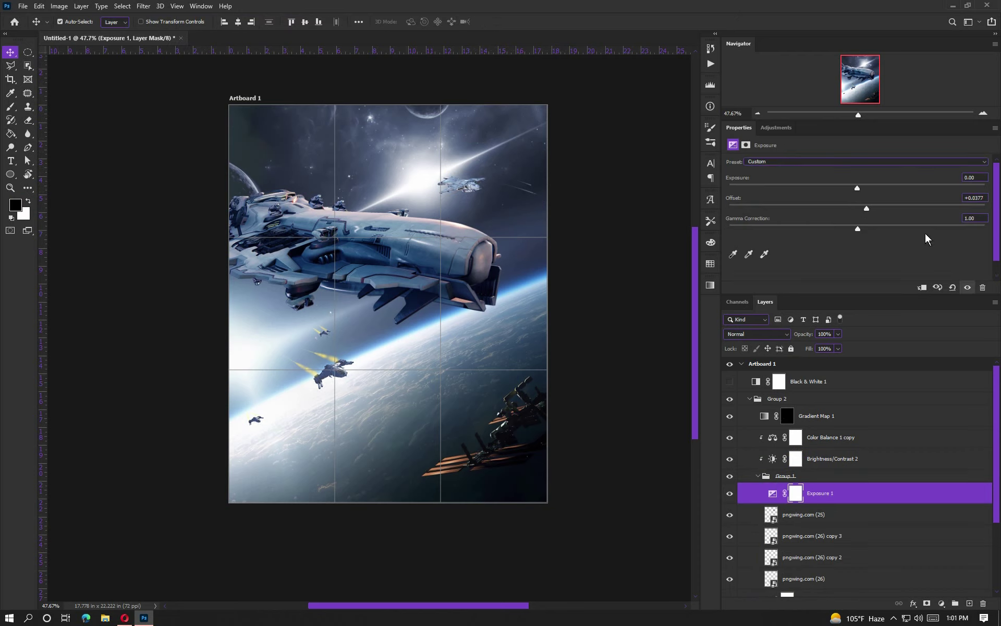
pyautogui.scroll(-2, 499, 272)
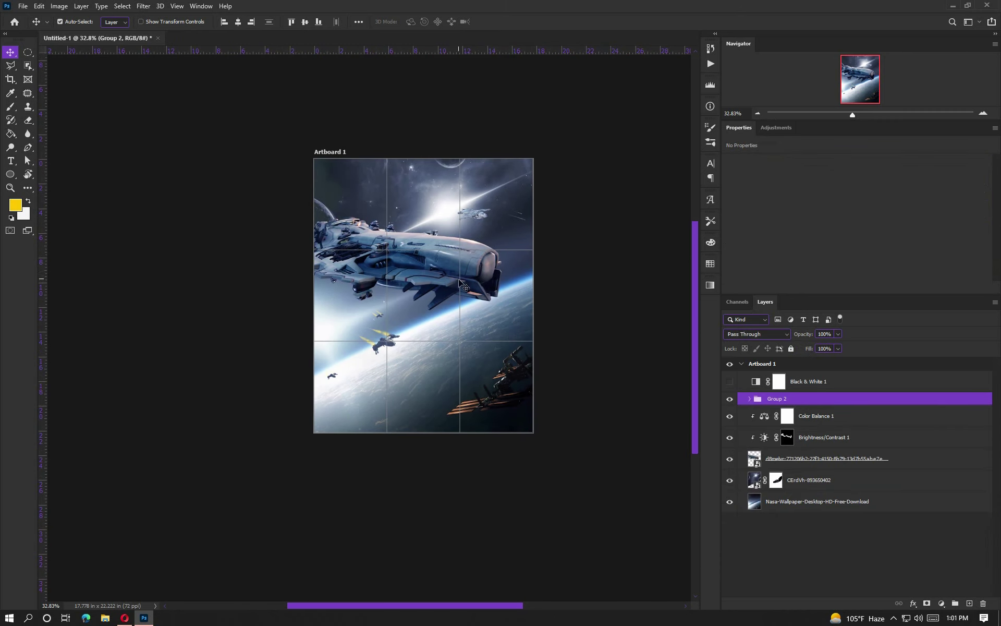
# Stamp the visible layers into a new layer and add a FoggyNight Color Lookup adjustment.
pyautogui.hotkey('ctrl', 'shift', 'alt', 'e')
pyautogui.click(143, 6)
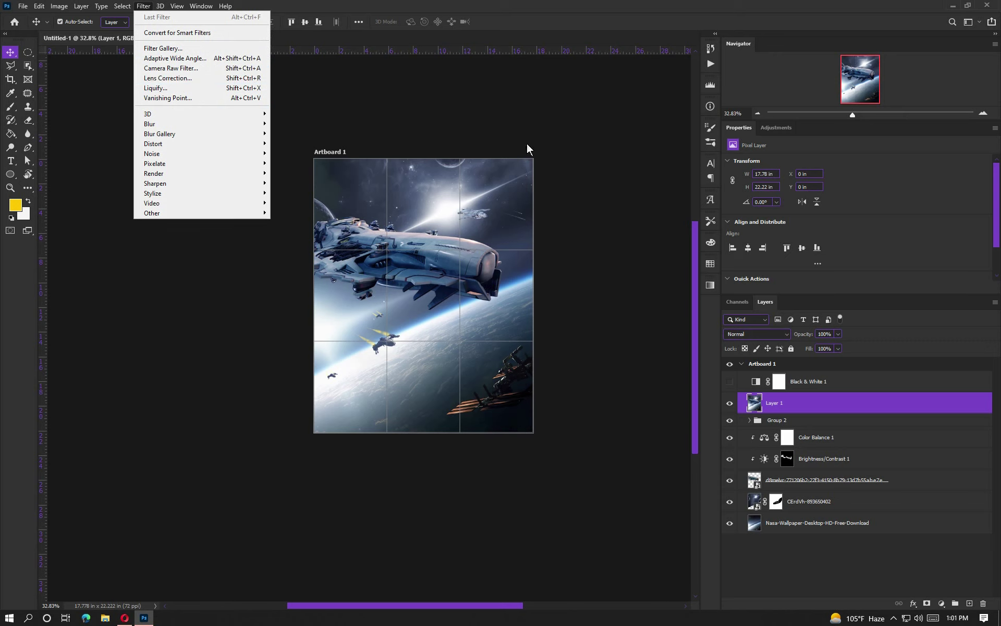
pyautogui.click(776, 127)
pyautogui.click(807, 166)
pyautogui.click(819, 163)
pyautogui.click(800, 255)
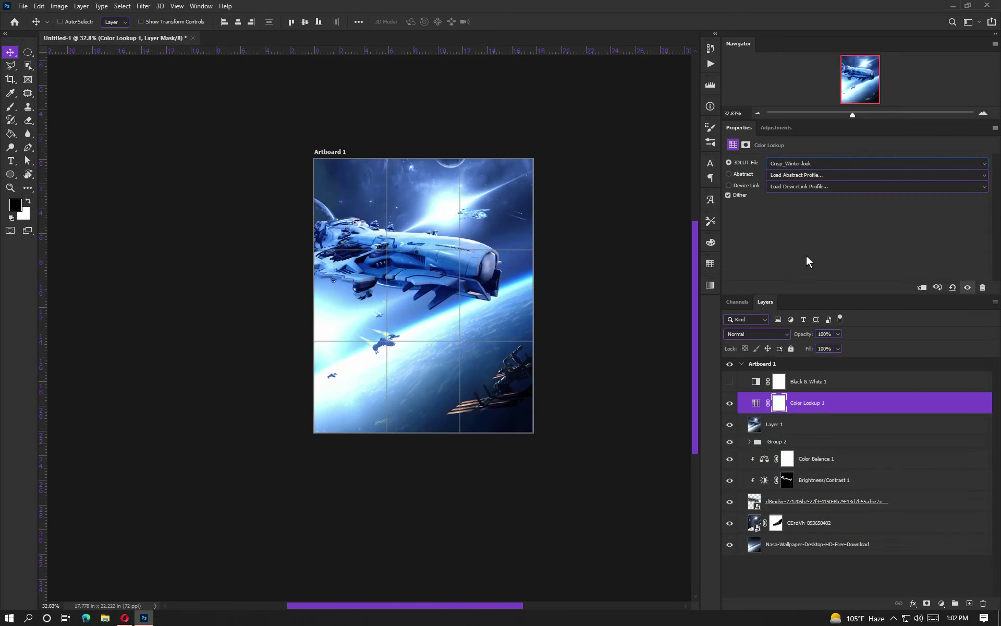
pyautogui.click(813, 163)
pyautogui.click(806, 304)
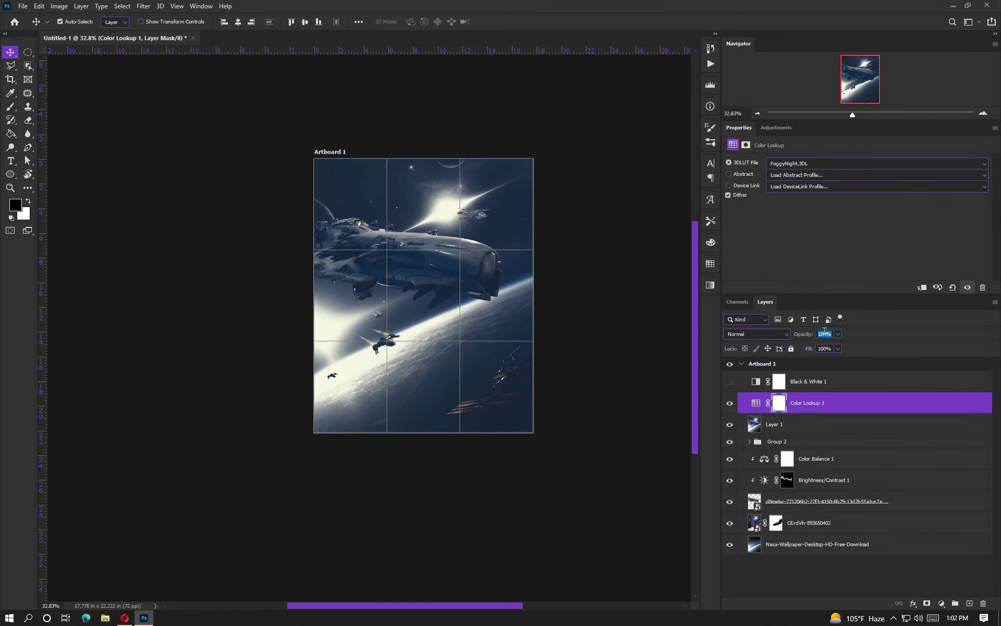
pyautogui.click(825, 333)
pyautogui.write('50')
# Add a second Color Lookup using HorrorBlue at 30% opacity.
pyautogui.click(776, 127)
pyautogui.click(807, 165)
pyautogui.click(876, 163)
pyautogui.click(834, 342)
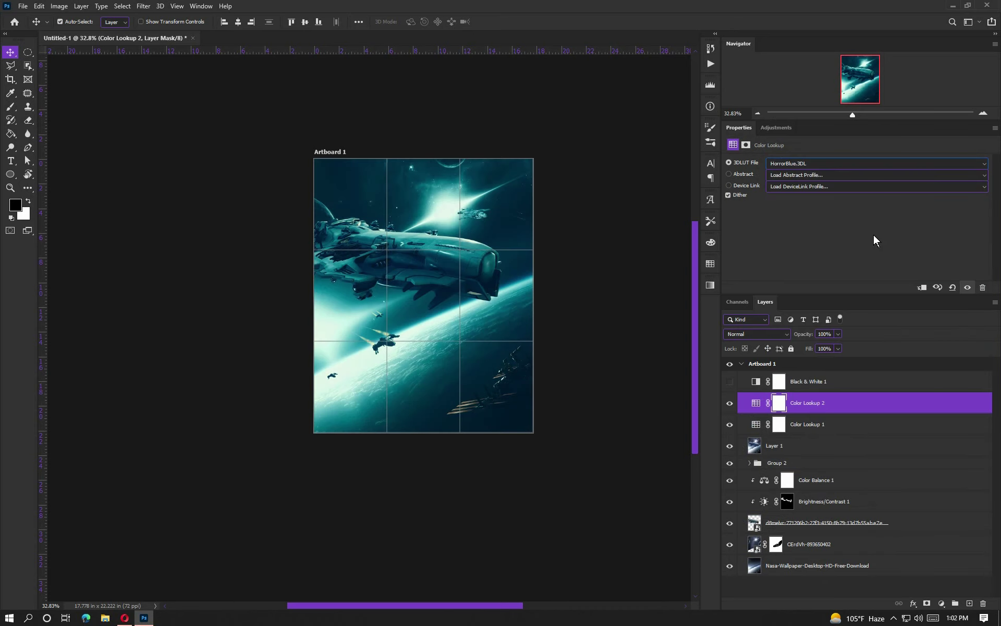
pyautogui.write('30')
# Add a NightFromDay Color Lookup at 20% opacity, then stamp the graded result into Layer 2.
pyautogui.click(776, 128)
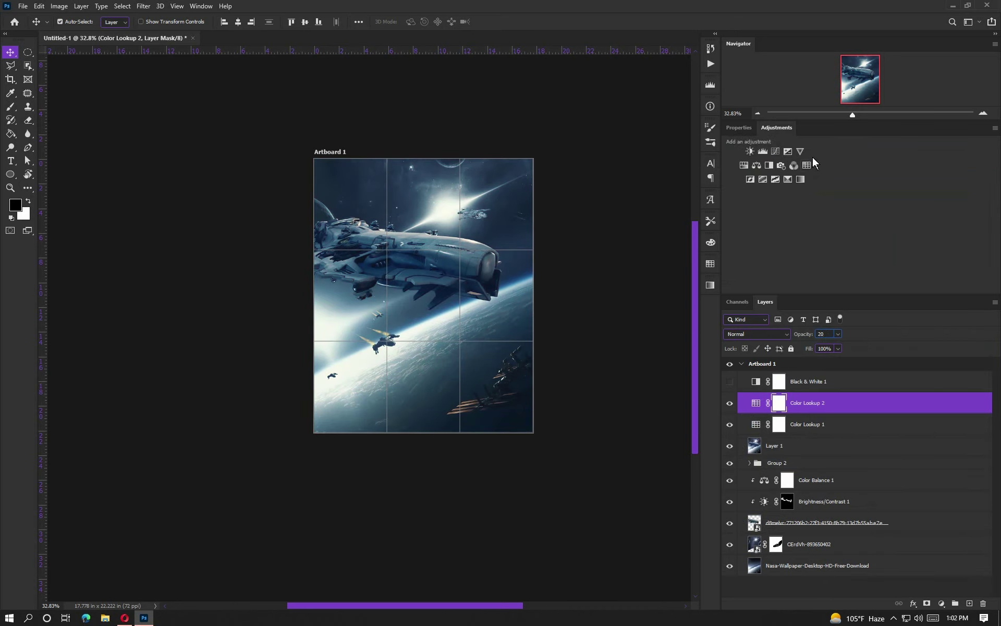
pyautogui.click(812, 163)
pyautogui.click(810, 163)
pyautogui.click(812, 437)
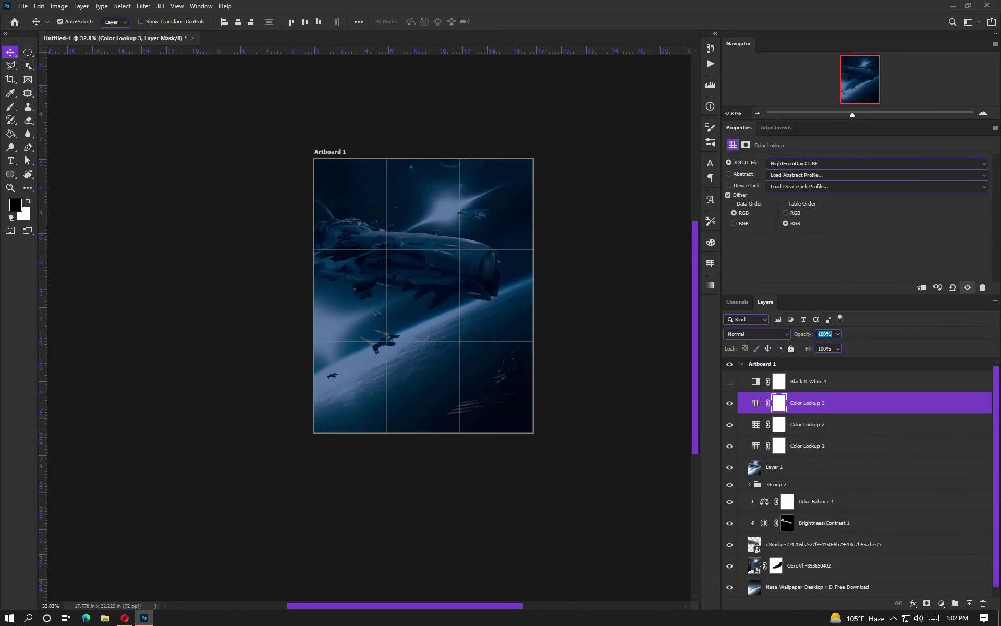
pyautogui.write('20')
pyautogui.click(729, 407)
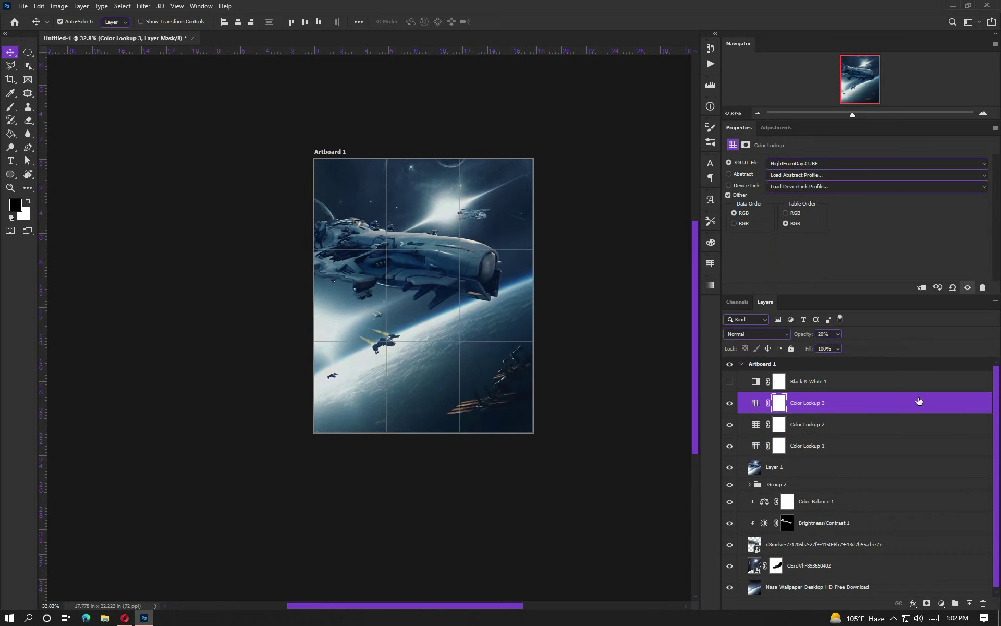
pyautogui.keyDown('shift'); pyautogui.click(893, 475); pyautogui.keyUp('shift')
pyautogui.hotkey('ctrl', 'shift', 'alt', 'e')
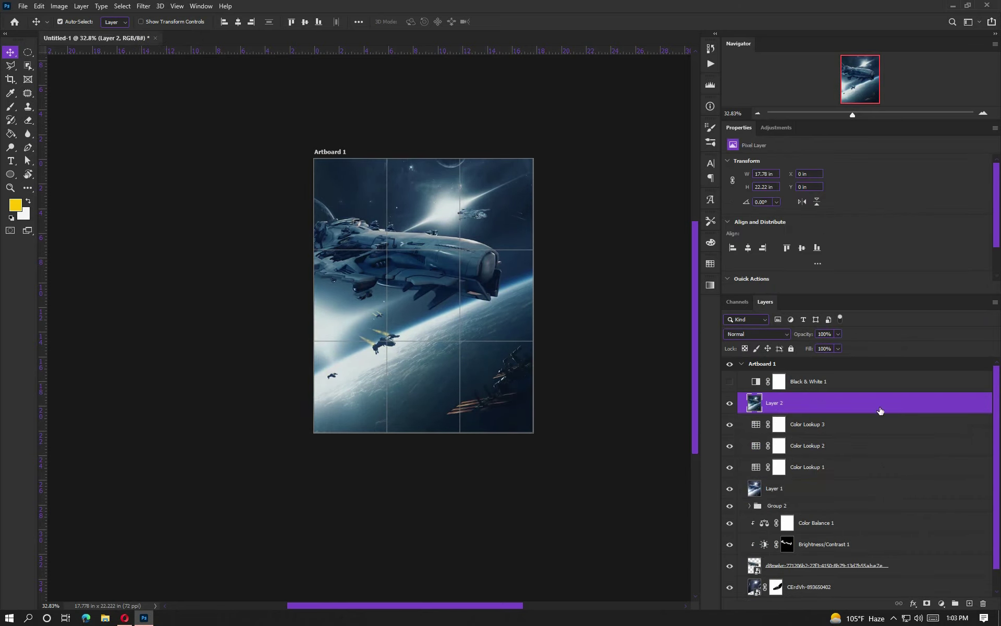
# In Camera Raw on Layer 2, warm temperature and tint slightly and adjust exposure, contrast, highlights and clarity.
pyautogui.click(122, 6)
pyautogui.hotkey('ctrl', 'shift', 'a')
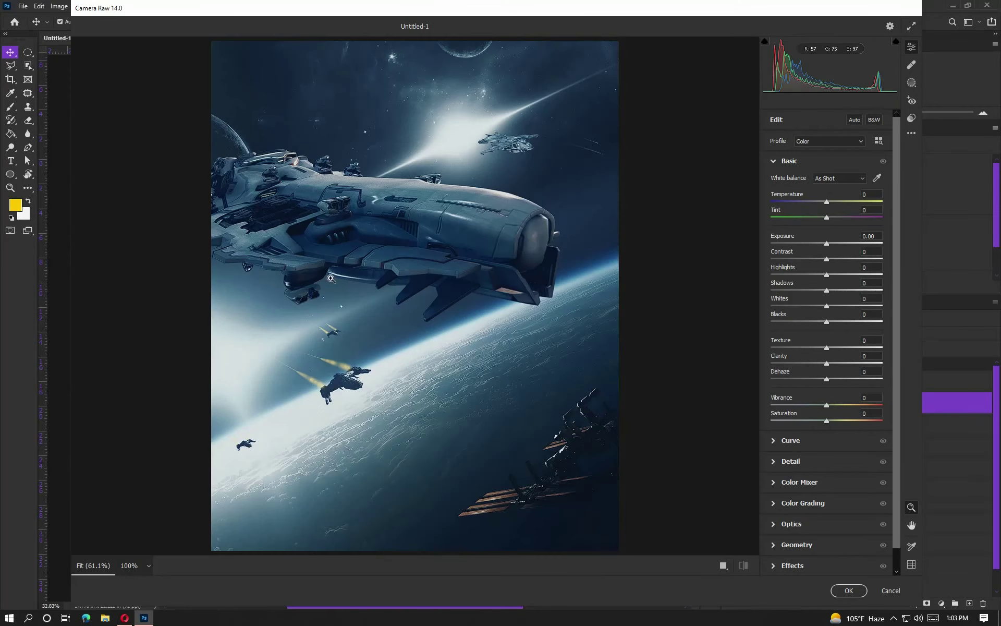
pyautogui.moveTo(827, 203); pyautogui.dragTo(830, 204)
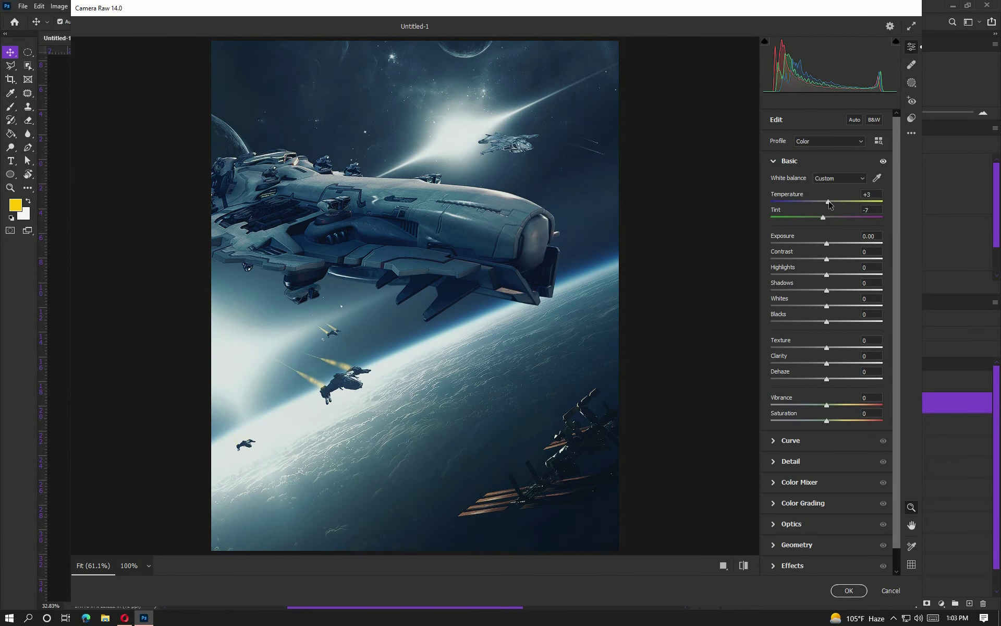
pyautogui.moveTo(826, 243)
pyautogui.mouseDown()
pyautogui.moveTo(834, 274)
pyautogui.moveTo(826, 290)
pyautogui.mouseUp()
pyautogui.moveTo(826, 305)
pyautogui.mouseDown()
pyautogui.moveTo(848, 307)
pyautogui.moveTo(829, 323)
pyautogui.mouseUp()
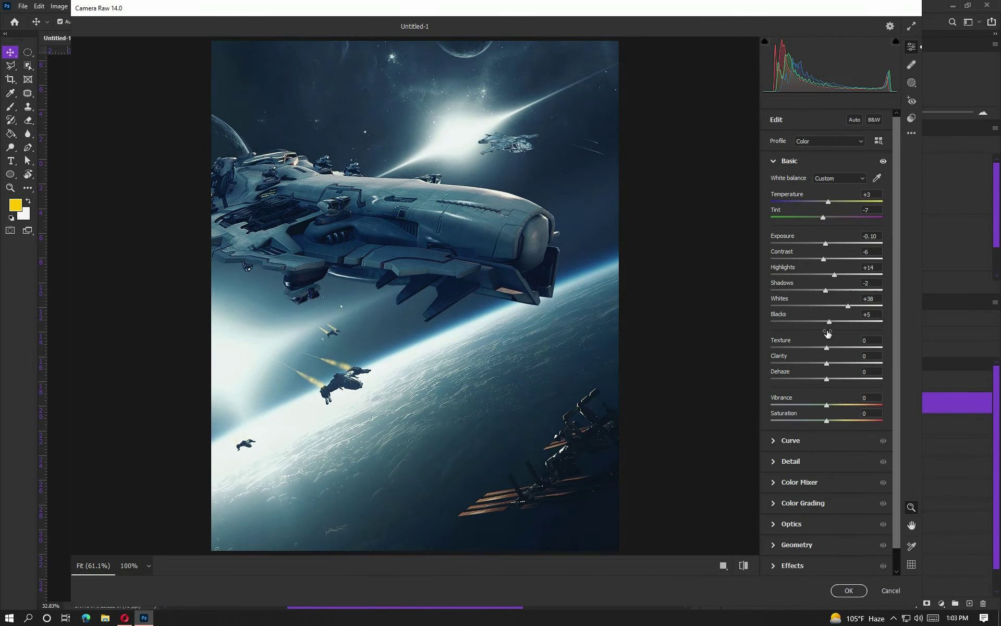
pyautogui.moveTo(827, 363)
pyautogui.mouseDown()
pyautogui.moveTo(857, 363)
pyautogui.moveTo(833, 378)
pyautogui.mouseUp()
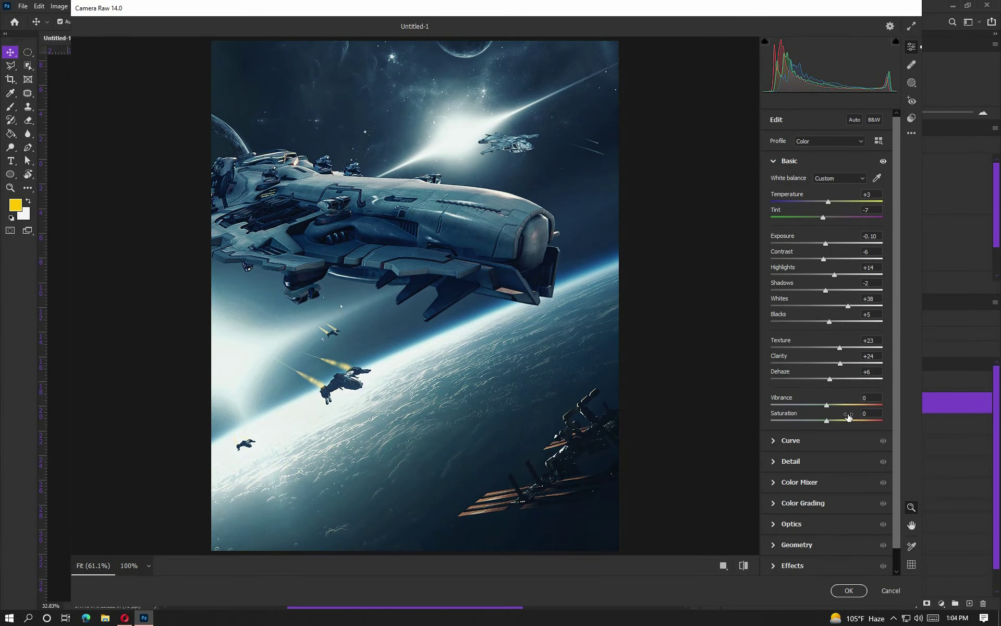
# Add film grain to Layer 2 in Camera Raw's Effects settings.
pyautogui.click(790, 441)
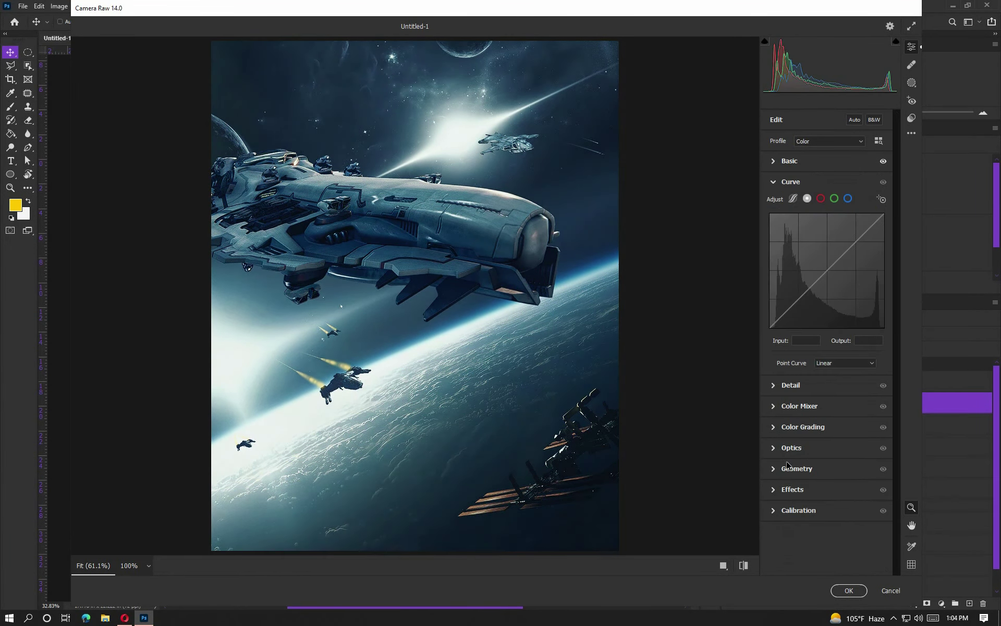
pyautogui.click(790, 484)
pyautogui.moveTo(782, 332); pyautogui.dragTo(795, 333)
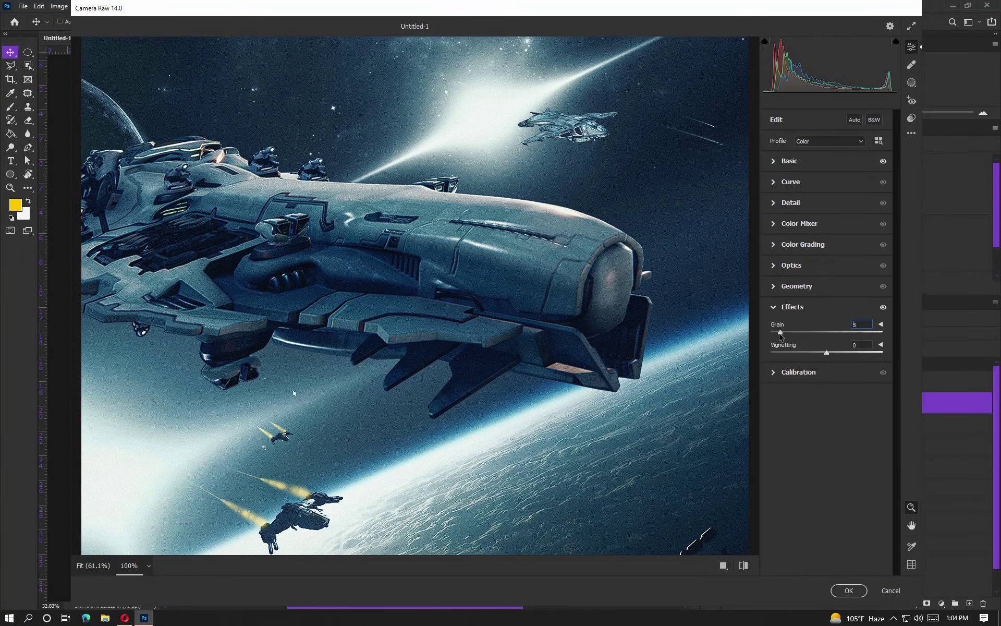
pyautogui.click(849, 591)
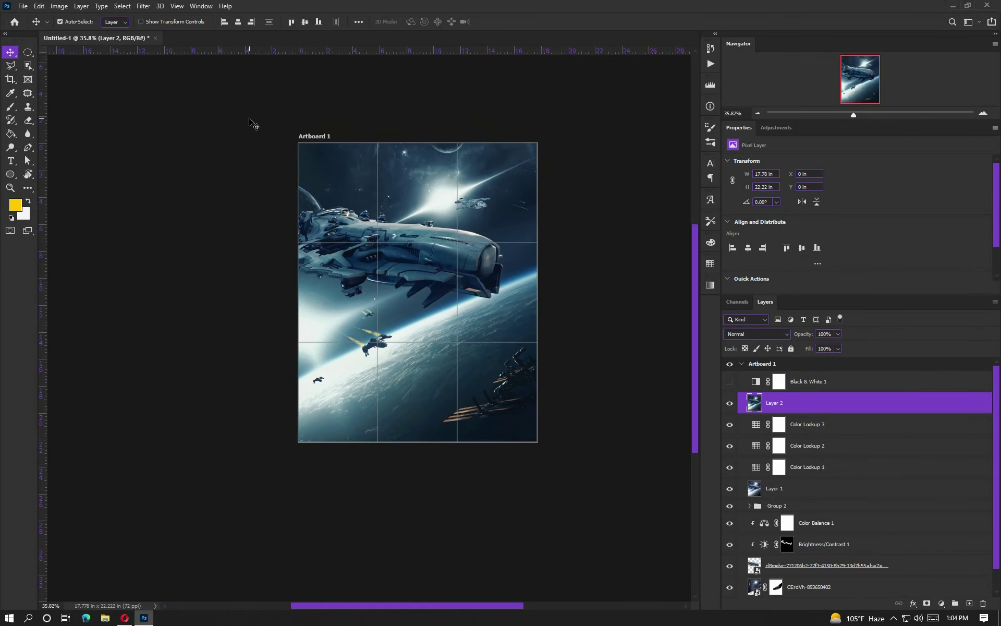
pyautogui.click(143, 6)
pyautogui.click(189, 70)
pyautogui.click(912, 118)
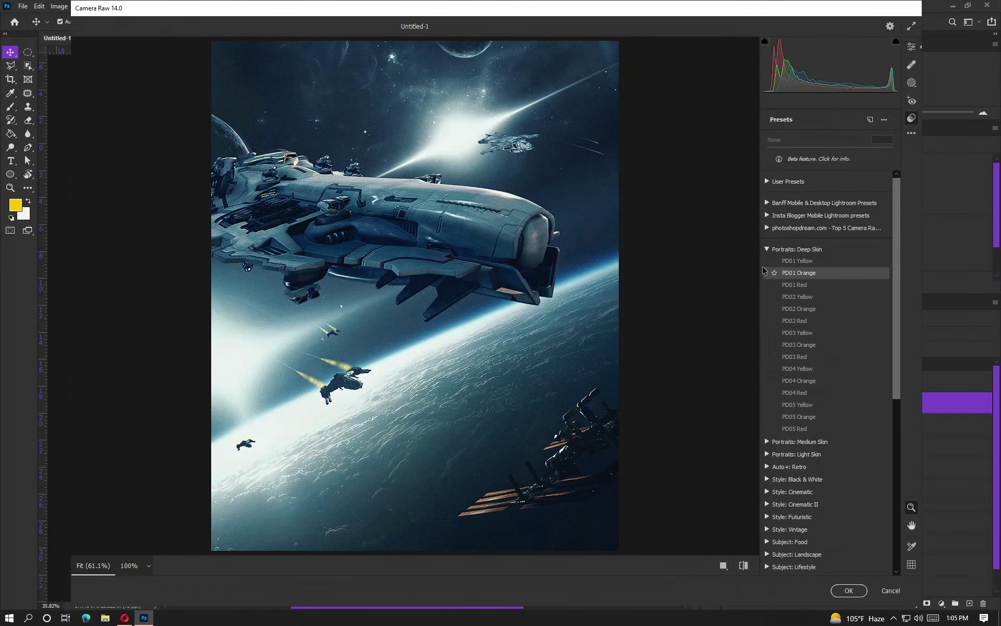
pyautogui.click(792, 312)
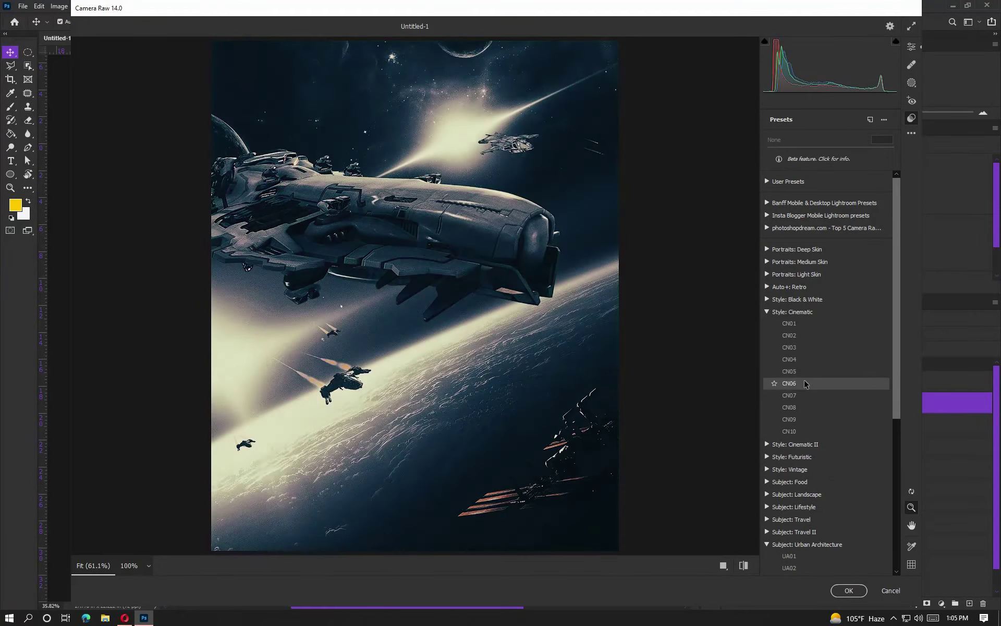
pyautogui.click(793, 312)
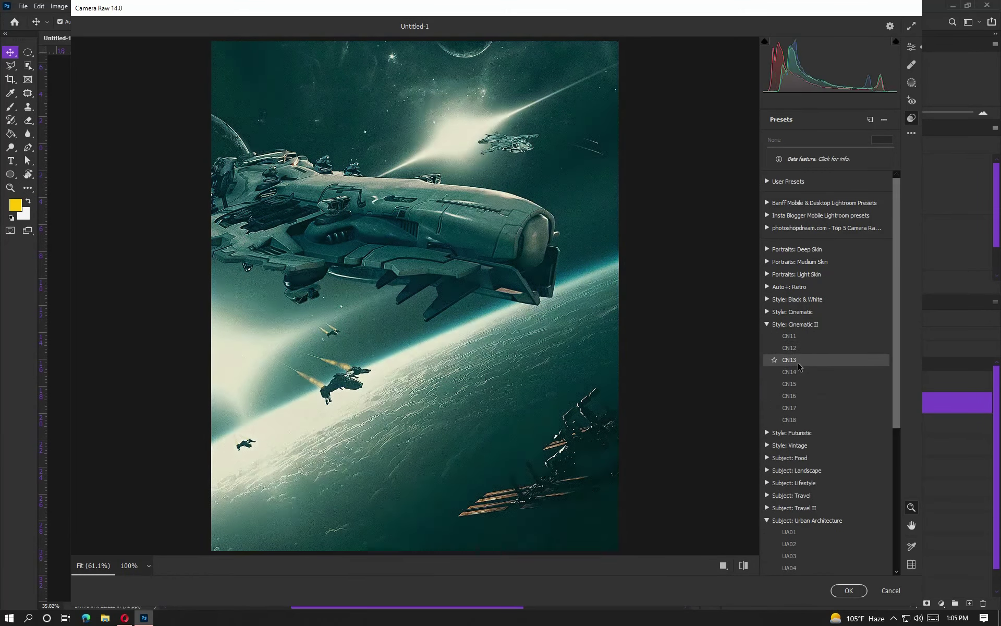
pyautogui.click(767, 324)
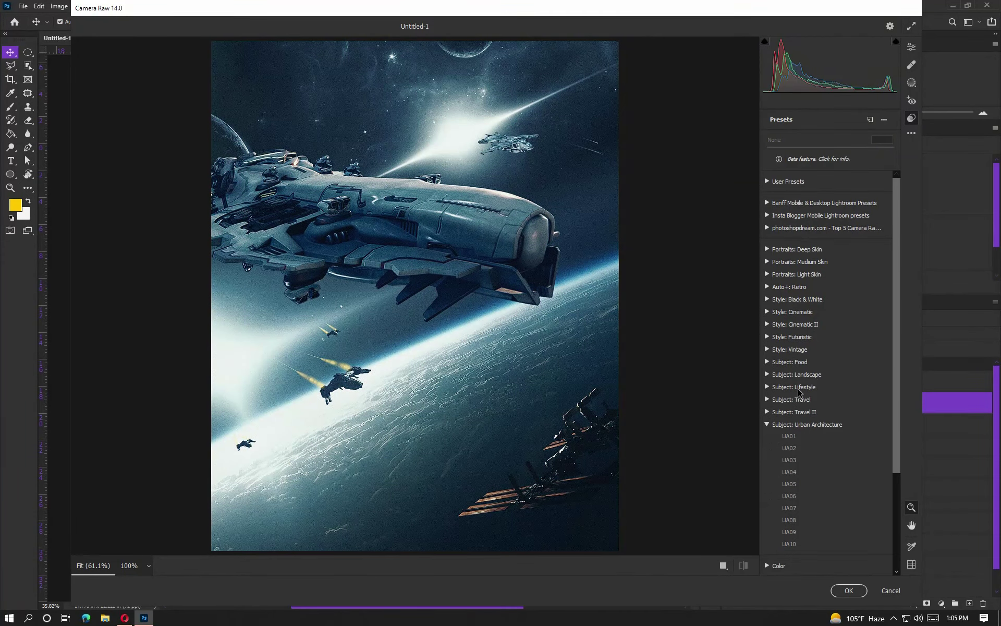
pyautogui.click(767, 374)
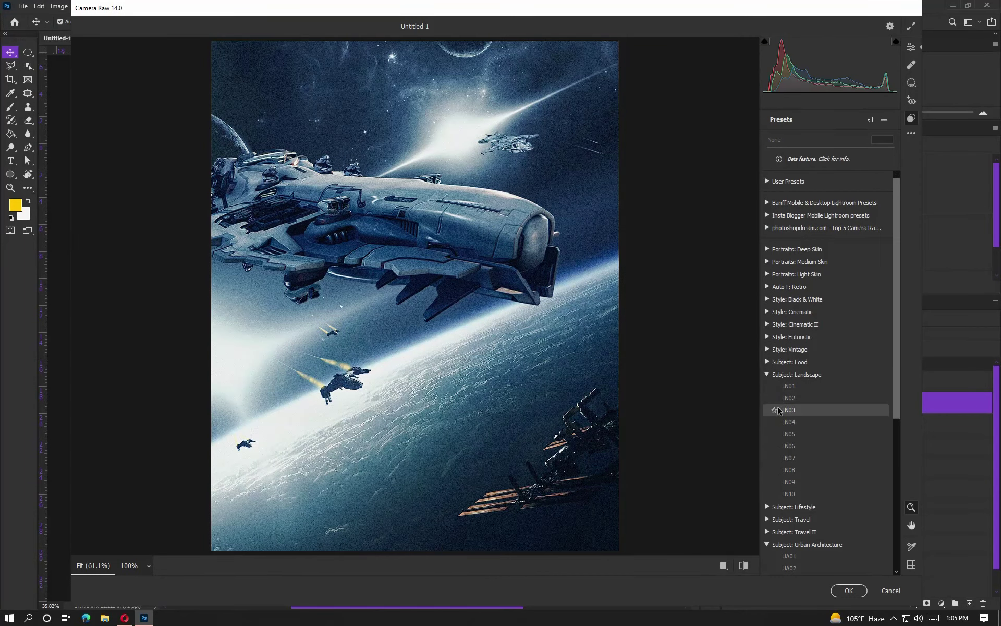
# Reopen Camera Raw on Layer 2 and set Whites +3, Texture +7, plus more clarity and dehaze.
pyautogui.press('Return')
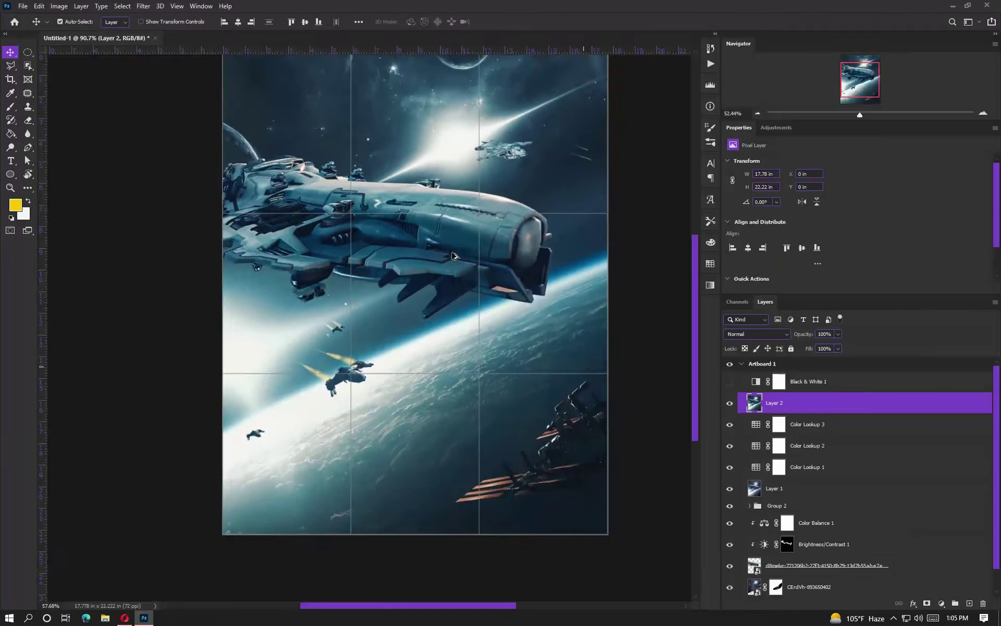
pyautogui.click(143, 5)
pyautogui.click(156, 73)
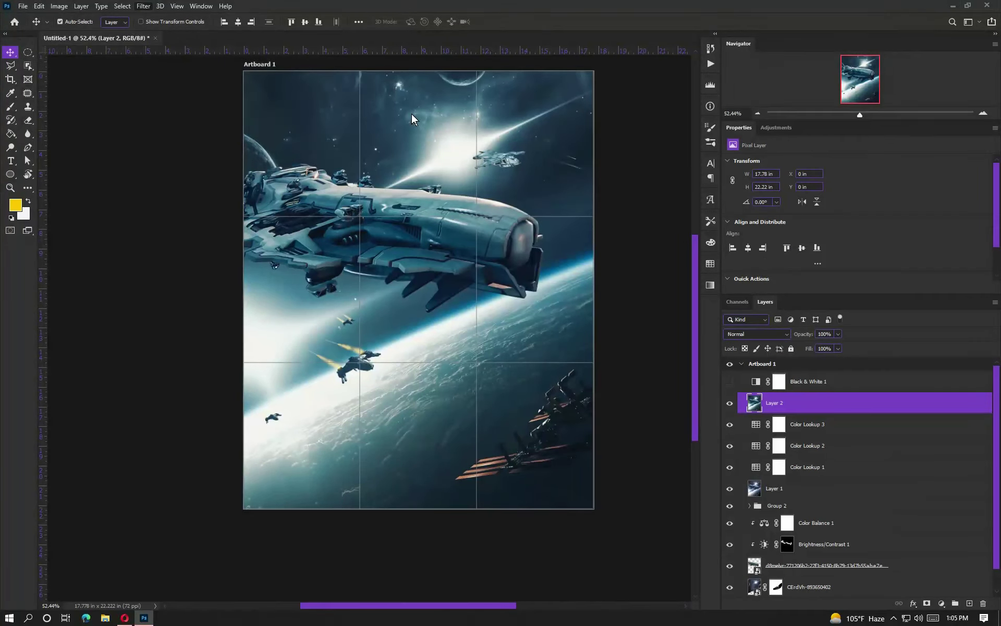
pyautogui.click(787, 161)
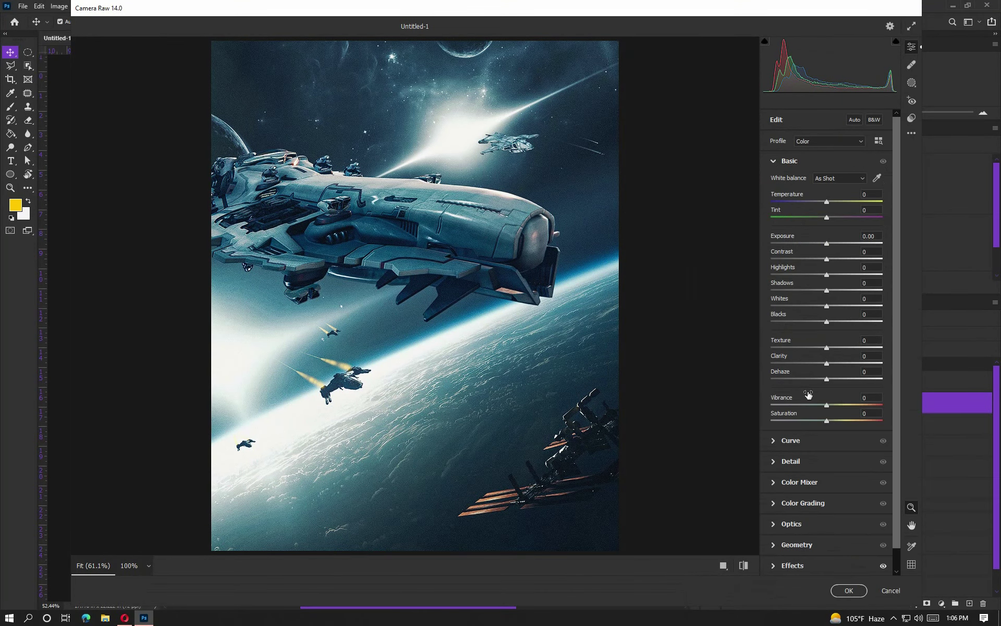
pyautogui.click(830, 245)
pyautogui.moveTo(823, 305); pyautogui.dragTo(828, 305)
pyautogui.click(826, 290)
pyautogui.moveTo(847, 348)
pyautogui.mouseDown()
pyautogui.moveTo(830, 348)
pyautogui.moveTo(836, 383)
pyautogui.mouseUp()
pyautogui.click(827, 379)
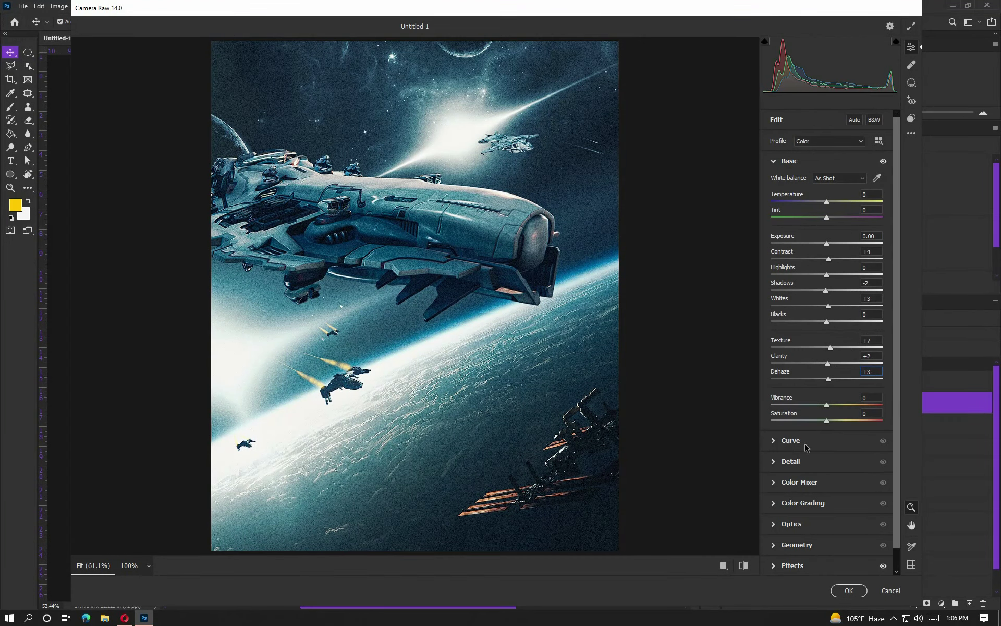
# Brighten cyan luminance in Color Mixer and lift Shadows luminance to 35 in Color Grading.
pyautogui.click(800, 482)
pyautogui.moveTo(827, 312); pyautogui.dragTo(817, 312)
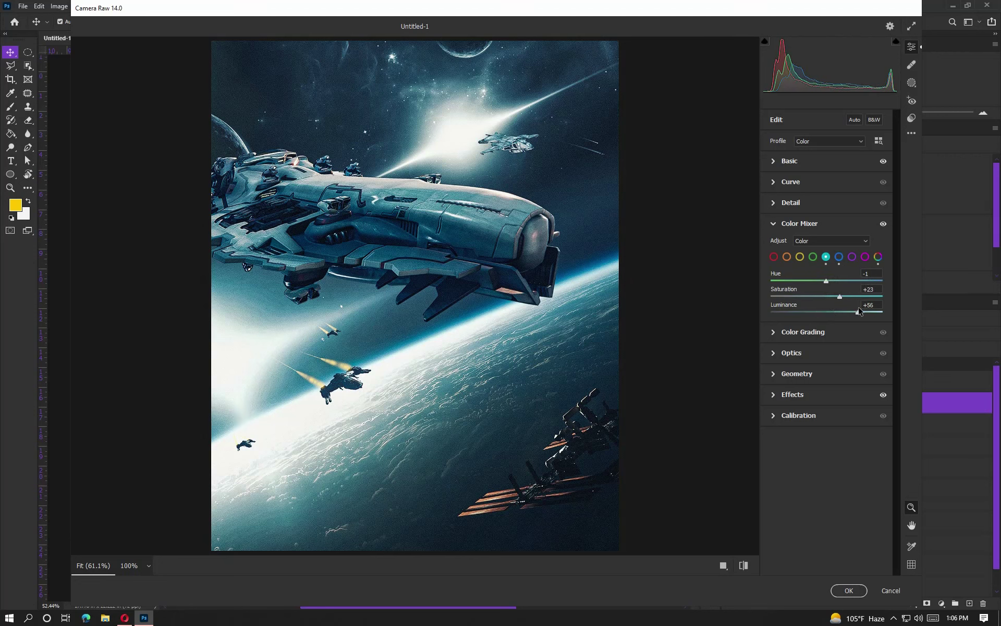
pyautogui.click(777, 334)
pyautogui.moveTo(794, 440); pyautogui.dragTo(803, 440)
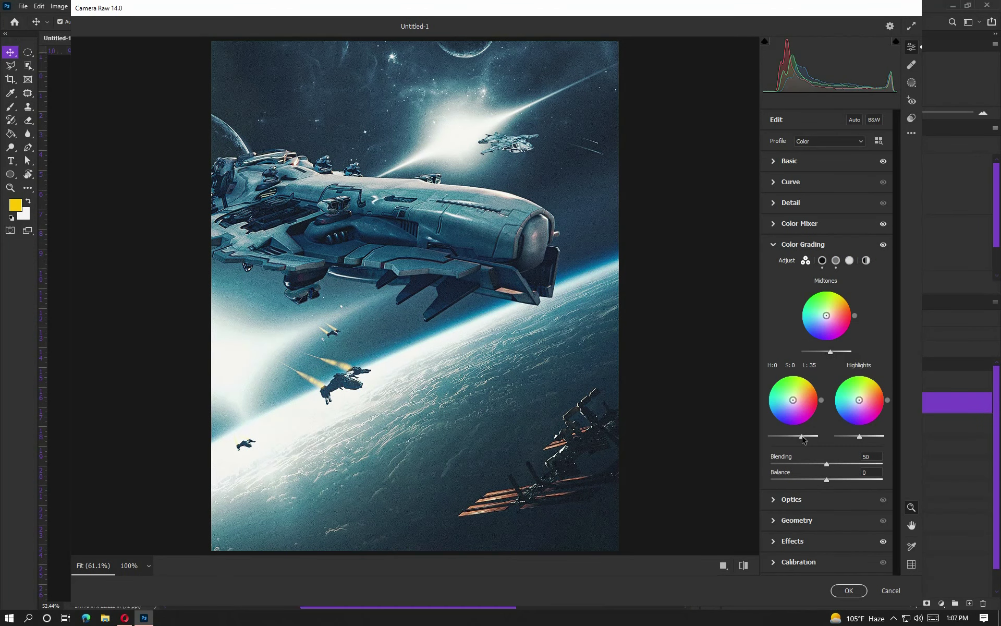
pyautogui.click(849, 590)
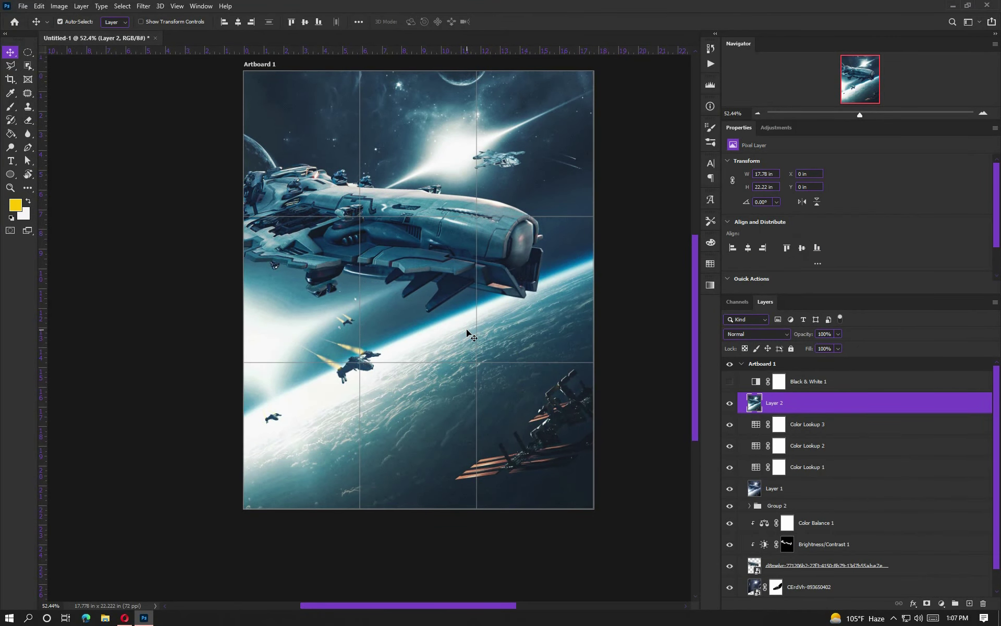
# Place the dark star-field photo from the Spooky Competition folder, enlarged, in Screen blend mode.
pyautogui.scroll(-2, 467, 334)
pyautogui.scroll(-2, 354, 96)
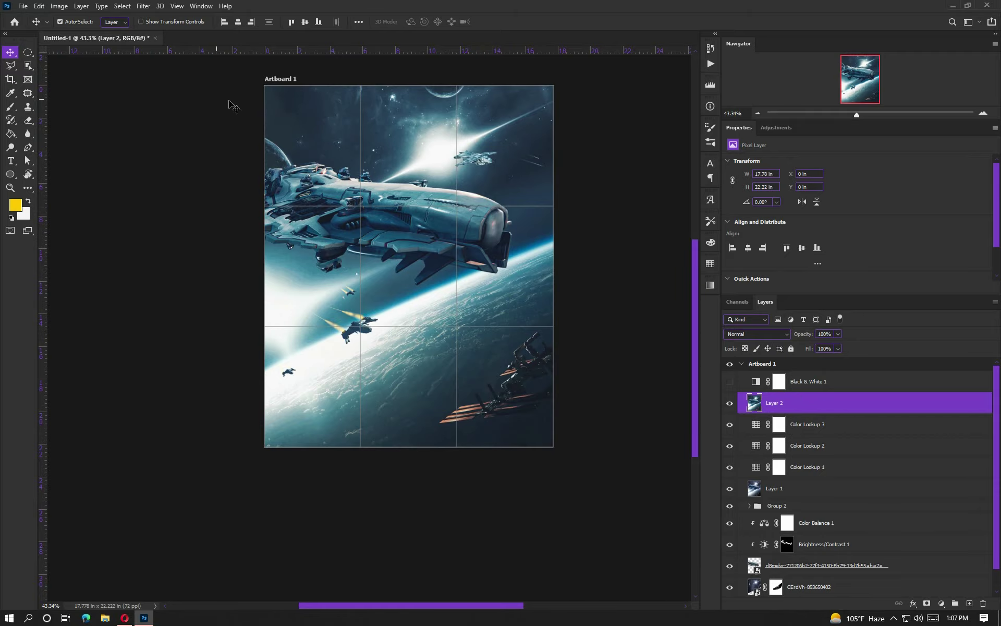
pyautogui.hotkey('ctrl', 'shift', 'p')
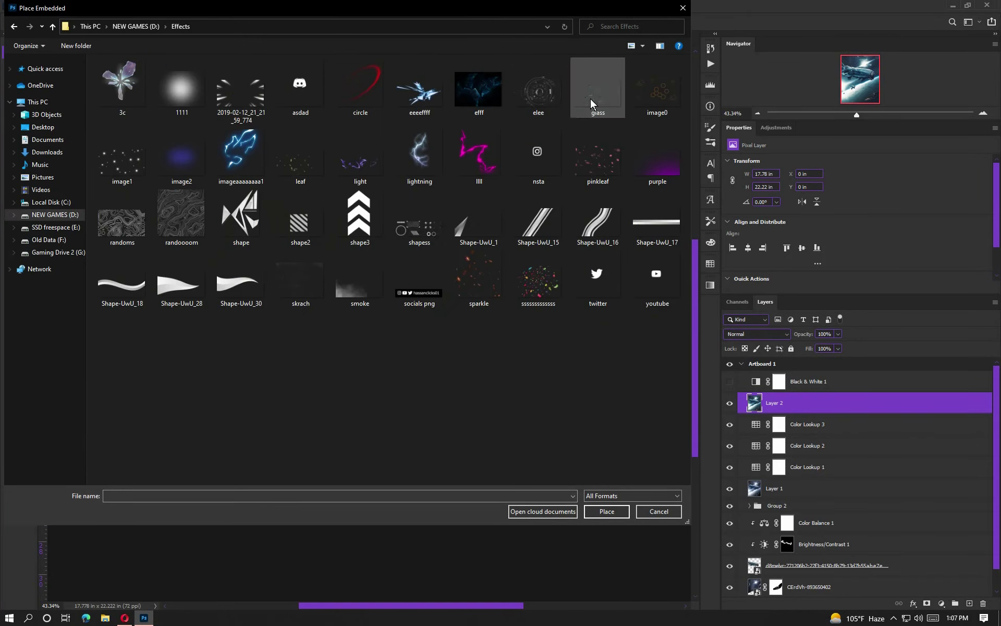
pyautogui.click(57, 252)
pyautogui.doubleClick(537, 248)
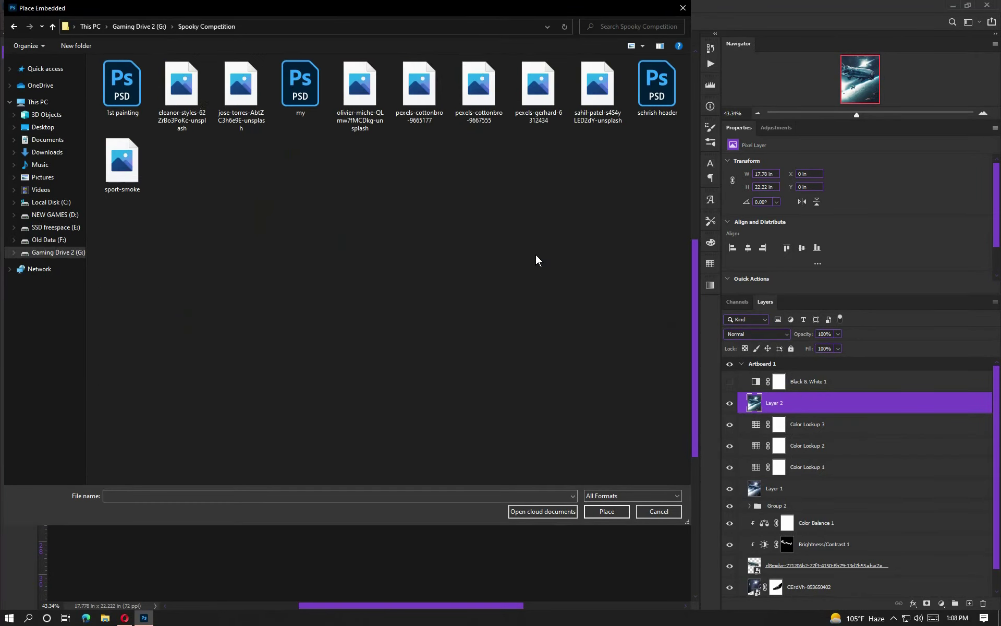
pyautogui.doubleClick(419, 92)
pyautogui.moveTo(510, 266); pyautogui.dragTo(552, 266)
pyautogui.press('Return')
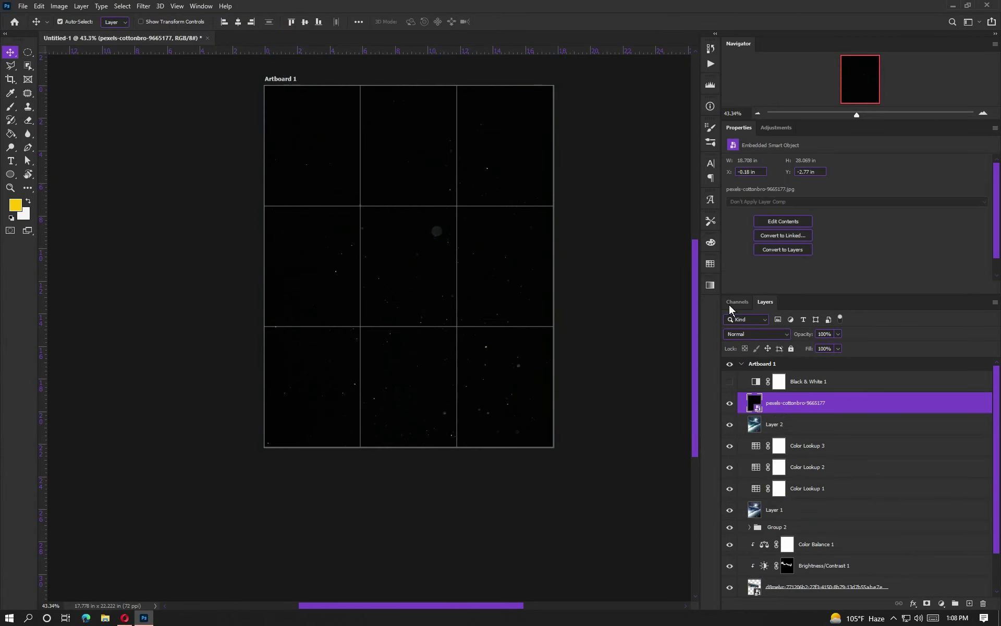
pyautogui.click(756, 333)
pyautogui.click(746, 413)
# Place the second star-field photo in Screen mode and give it a layer mask for brushing.
pyautogui.click(23, 6)
pyautogui.click(68, 197)
pyautogui.doubleClick(468, 92)
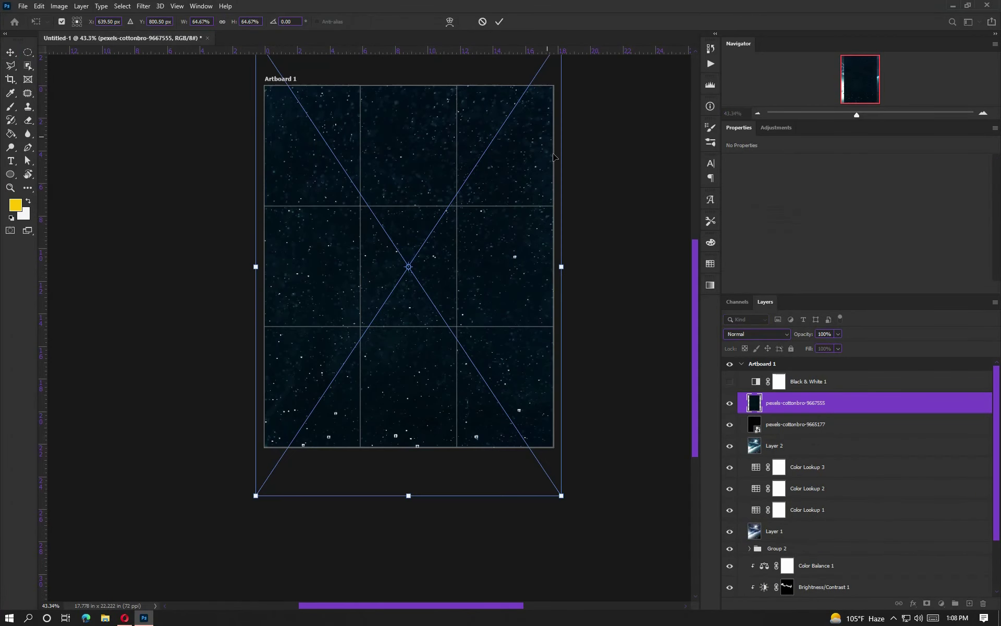
pyautogui.press('Return')
pyautogui.click(757, 334)
pyautogui.click(745, 414)
pyautogui.keyDown('alt'); pyautogui.click(927, 604); pyautogui.keyUp('alt')
pyautogui.press('b')
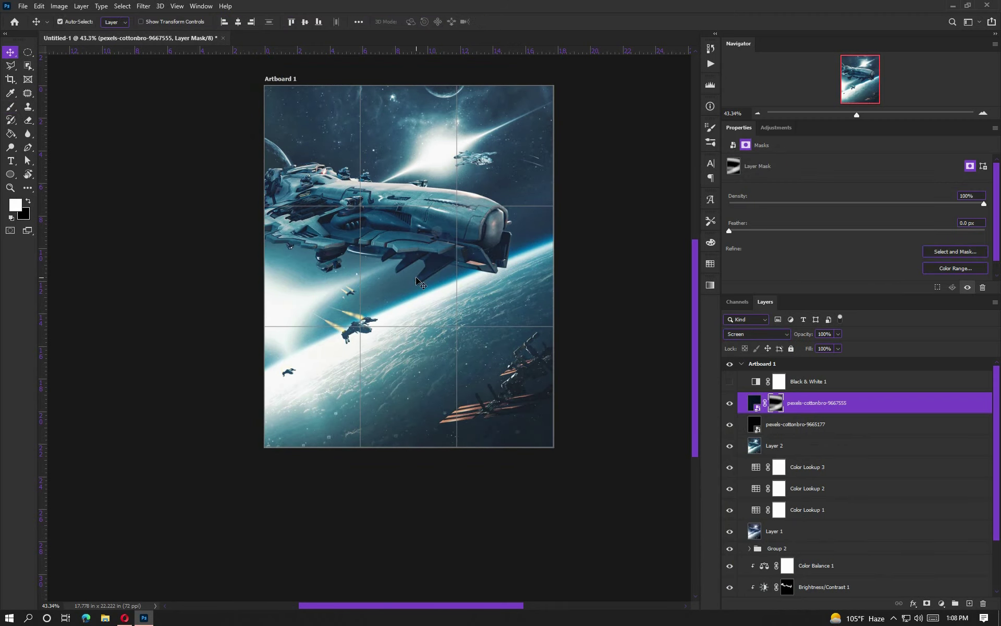
# Bring up the Place Embedded dialog again for the next image.
pyautogui.scroll(-3, 466, 335)
pyautogui.click(23, 6)
pyautogui.click(67, 196)
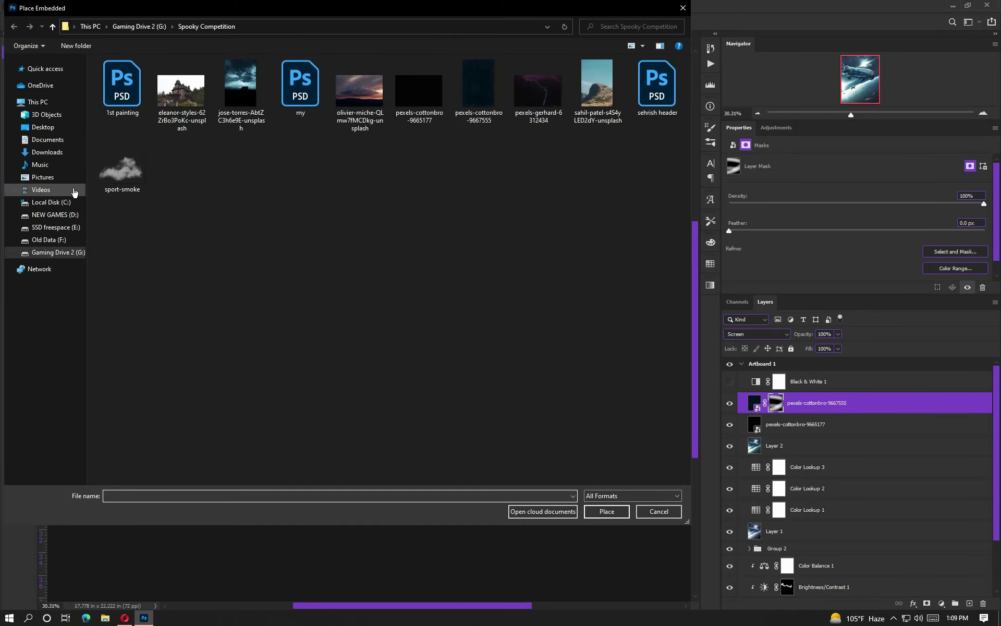
# Place the socials png from the Effects folder at the artboard's bottom centre in Screen mode.
pyautogui.click(55, 214)
pyautogui.doubleClick(538, 232)
pyautogui.doubleClick(419, 276)
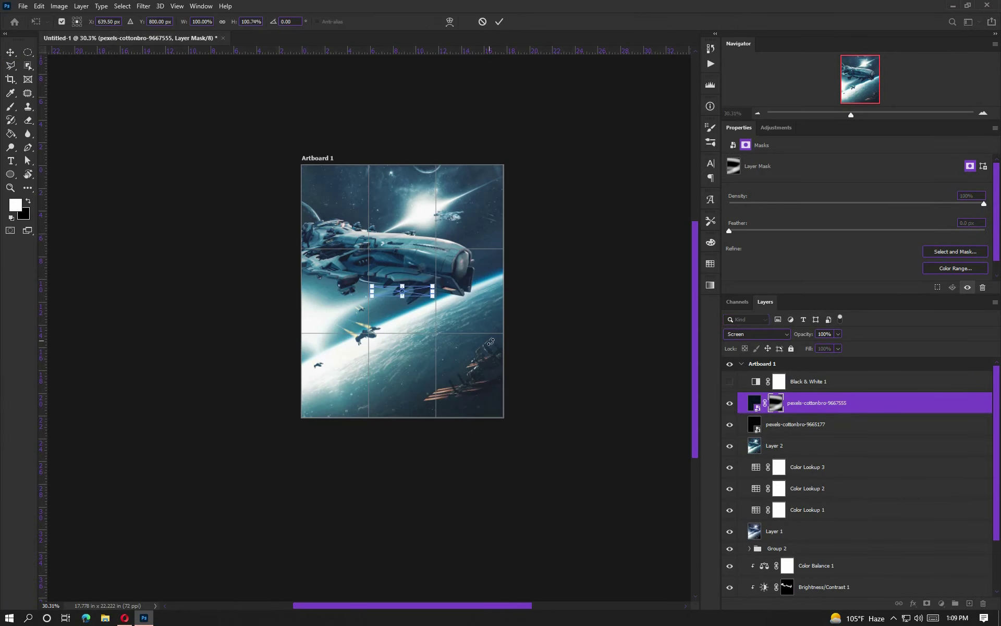
pyautogui.moveTo(391, 286); pyautogui.dragTo(391, 405)
pyautogui.click(500, 40)
pyautogui.click(756, 334)
pyautogui.click(733, 421)
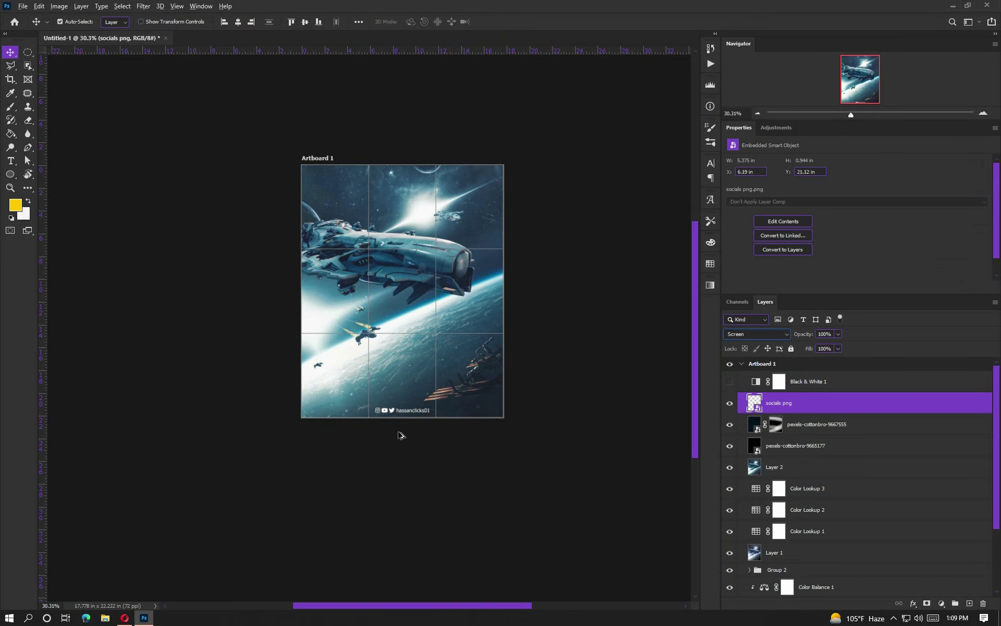
# Scale the socials logo up to about 116% and fit the whole artboard in view.
pyautogui.scroll(5, 402, 436)
pyautogui.hotkey('ctrl', 't')
pyautogui.moveTo(449, 385); pyautogui.dragTo(469, 389)
pyautogui.press('Return')
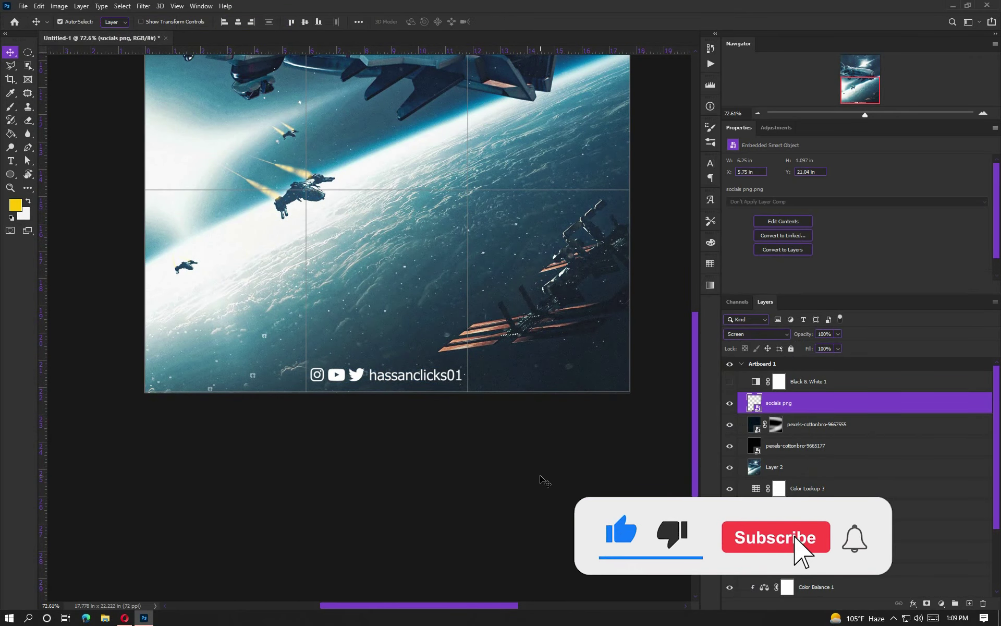
pyautogui.scroll(-5, 487, 447)
pyautogui.hotkey('ctrl', '0')
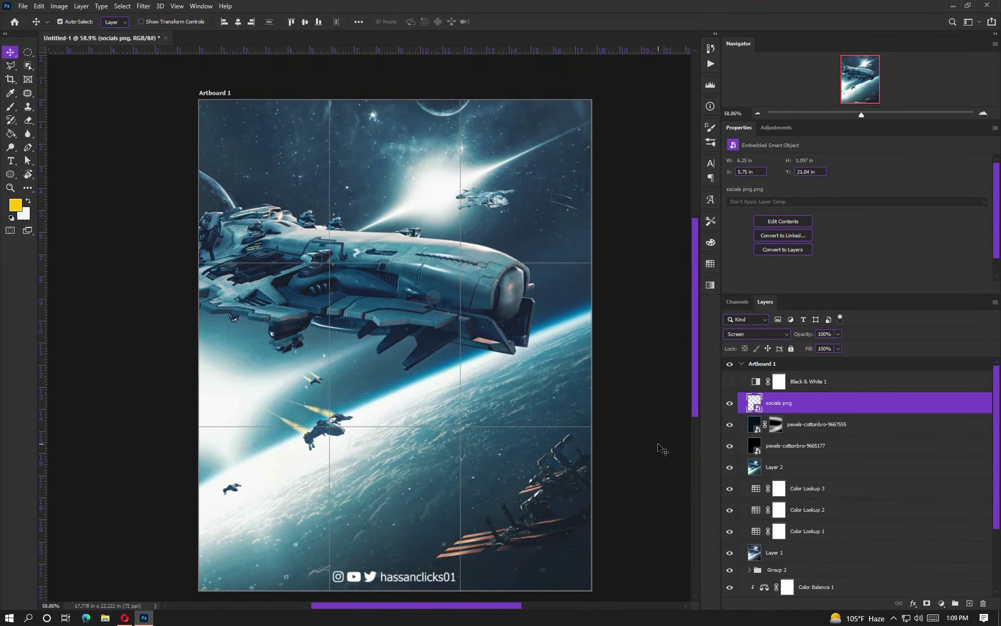